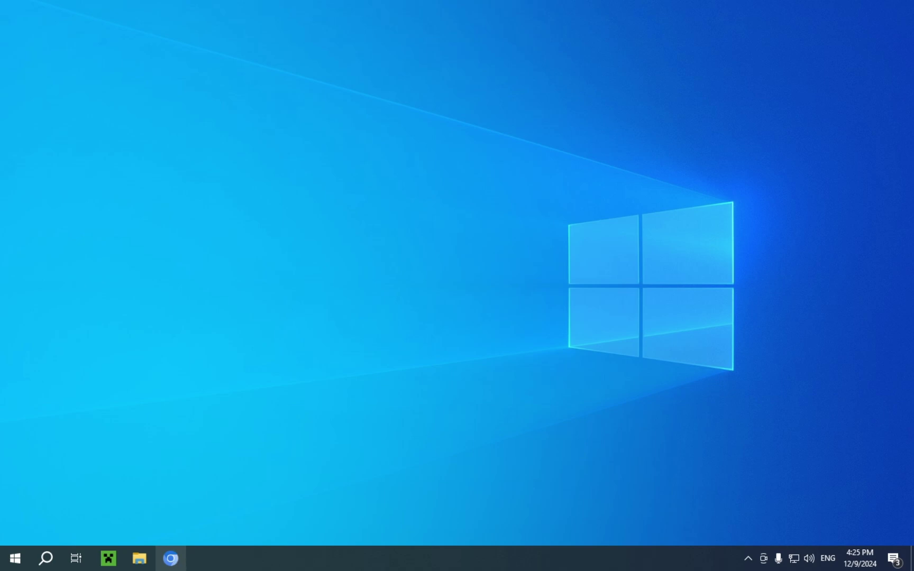
# Search Google for 'modrinth', accept the cookies, and open the modrinth.com result
pyautogui.click(170, 558)
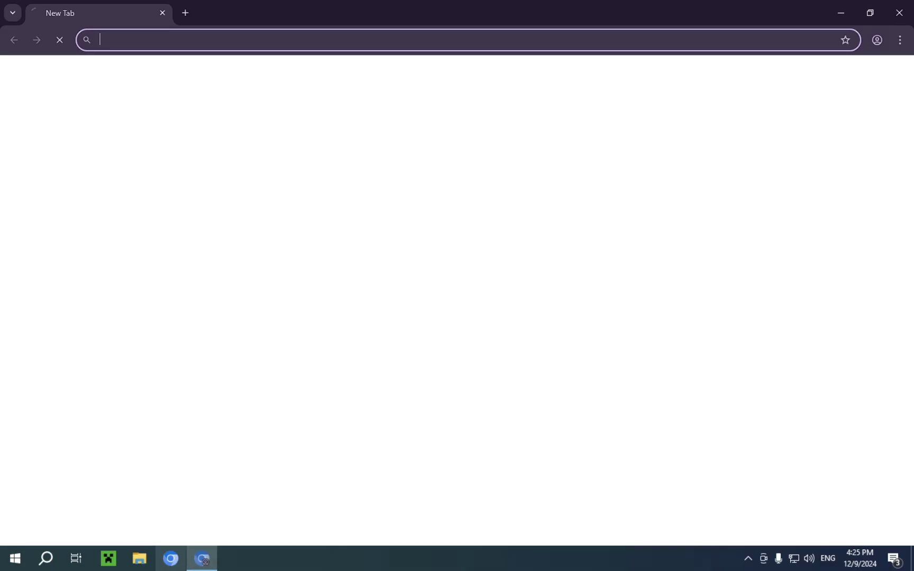
pyautogui.write('m')
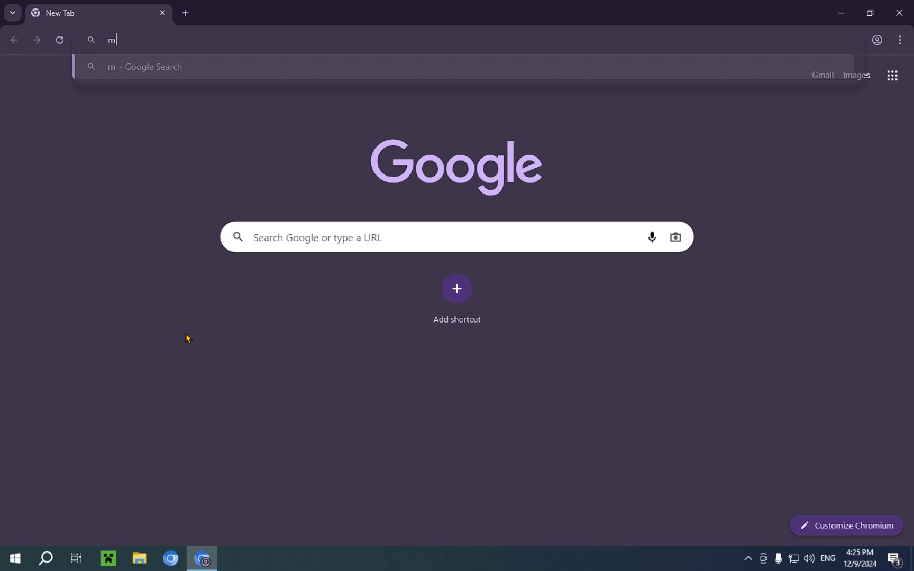
pyautogui.write('odrinth')
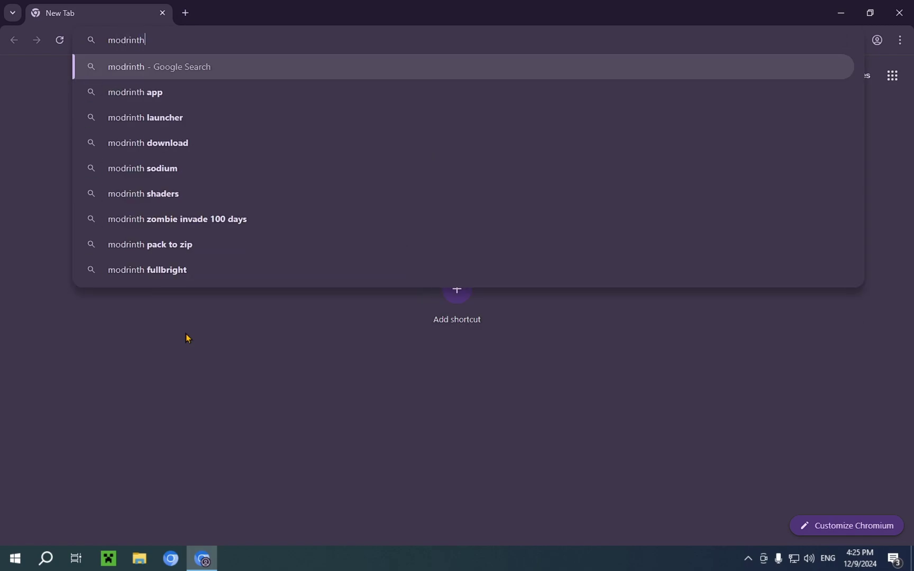
pyautogui.press('Return')
pyautogui.click(507, 461)
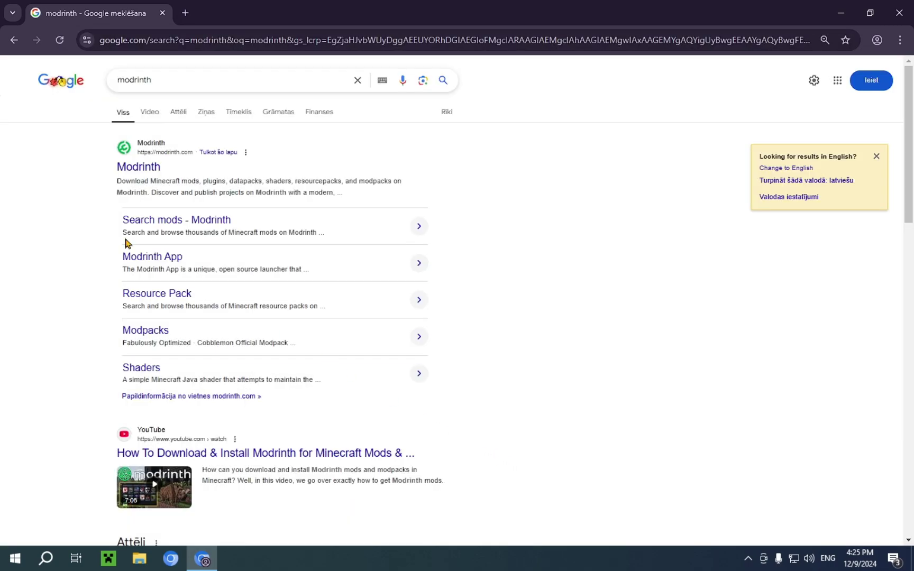
pyautogui.click(142, 176)
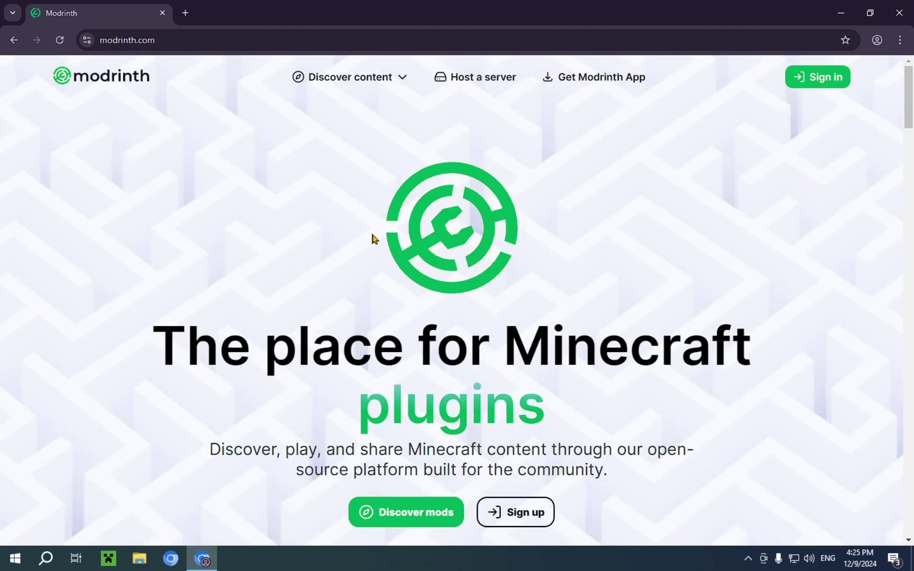
# Go to Modrinth's Mods browsing page through the Discover content menu
pyautogui.click(363, 79)
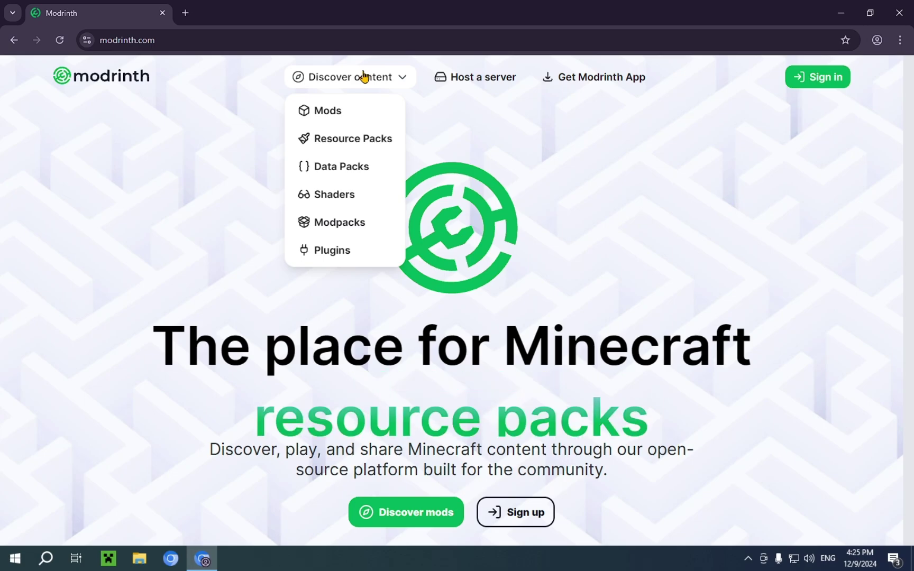
pyautogui.click(476, 95)
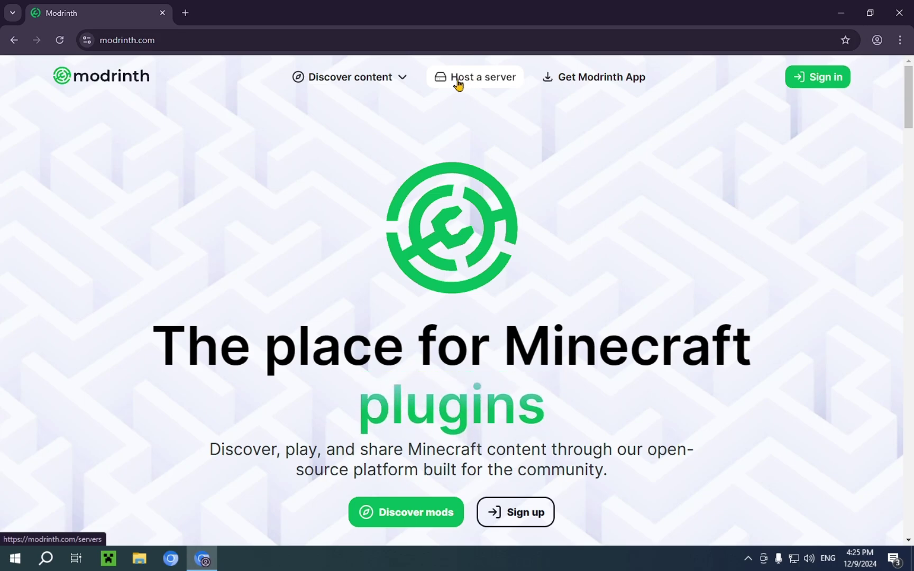
pyautogui.click(339, 79)
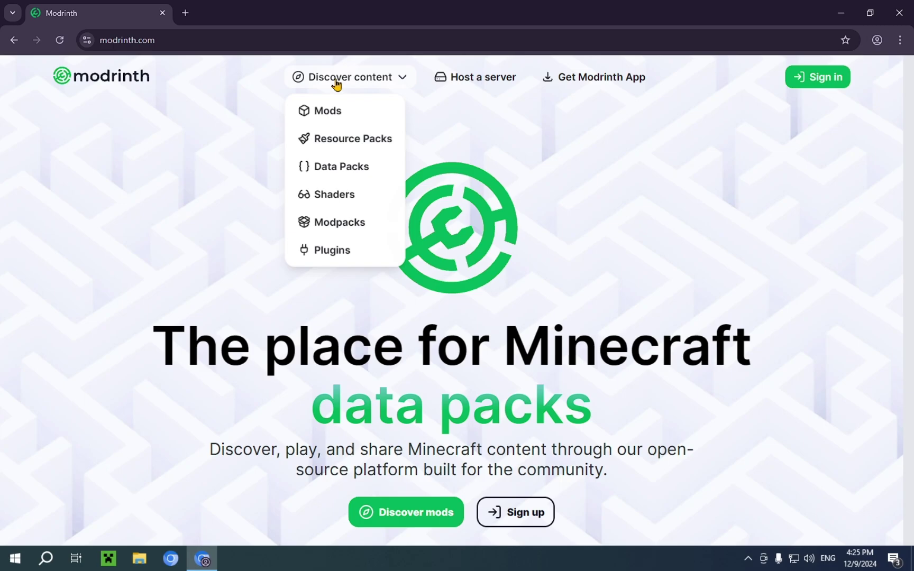
pyautogui.click(334, 115)
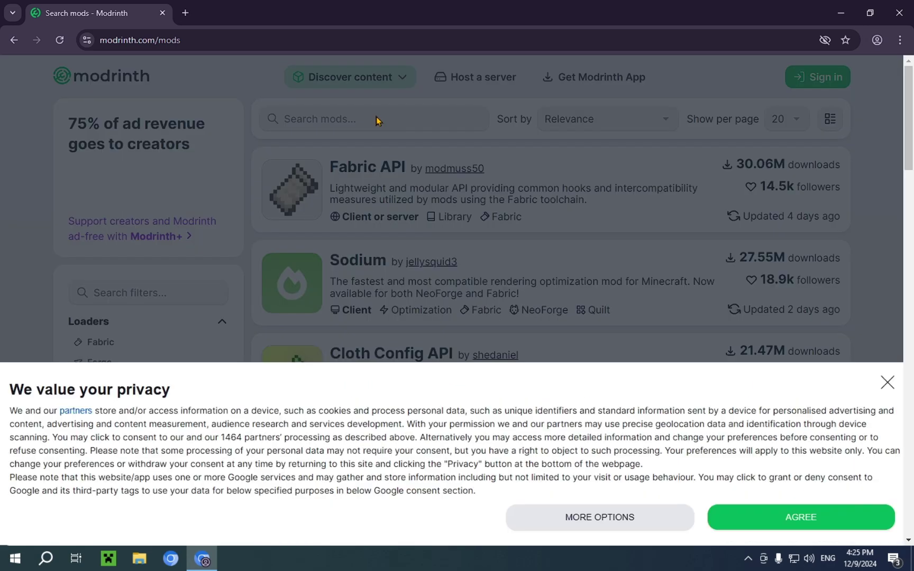
# Accept cookies and download Sodium 0.6.3 for Fabric 1.21.4 from its Versions list
pyautogui.click(778, 522)
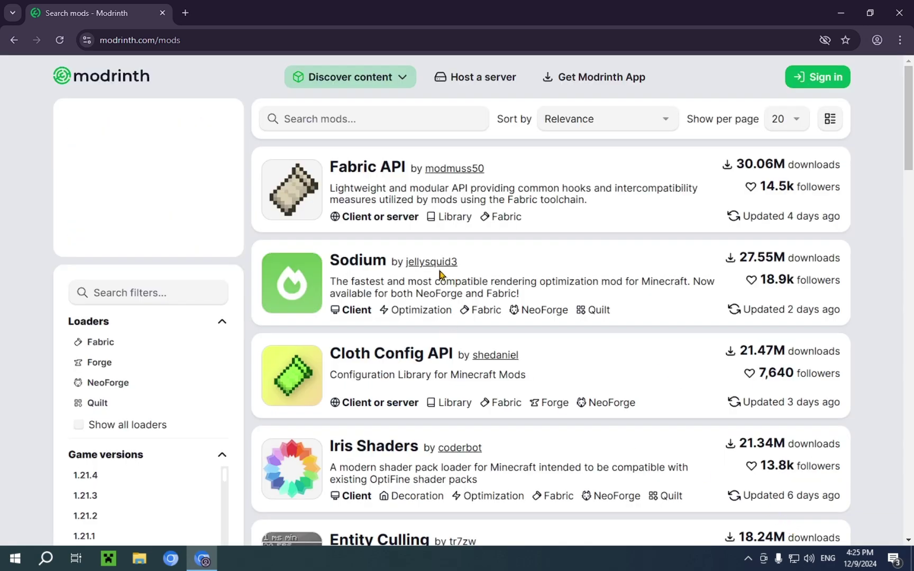
pyautogui.click(349, 261)
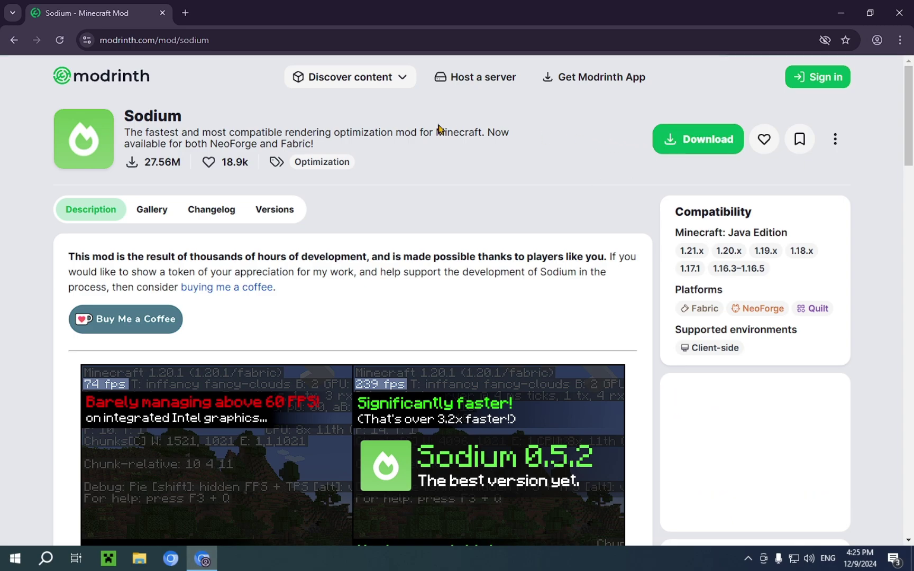
pyautogui.click(279, 207)
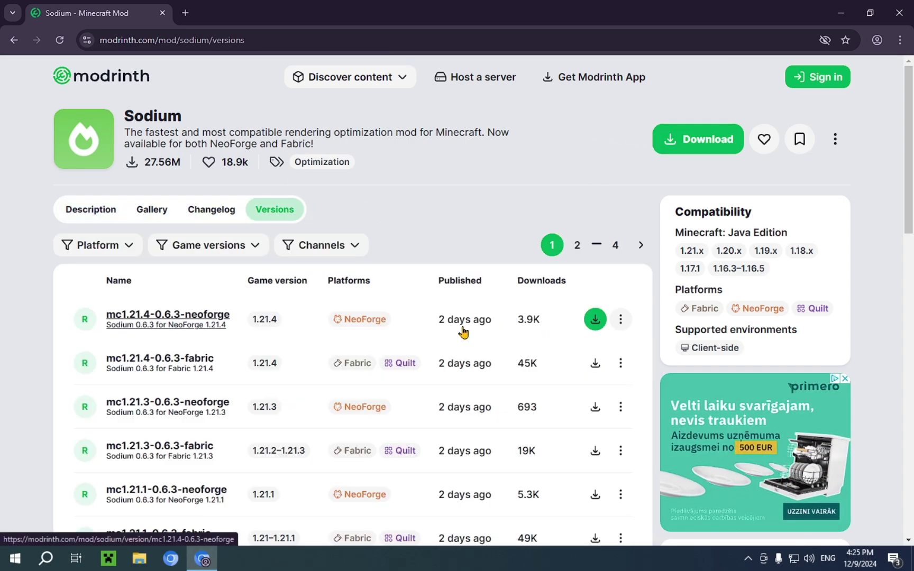
pyautogui.click(596, 365)
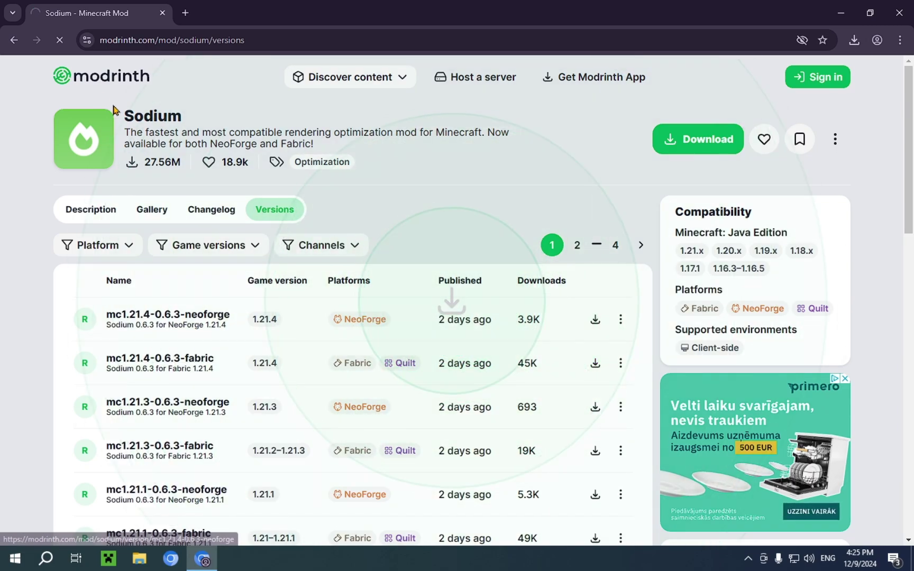
# Return to the mods list and download Iris Shaders 1.8.3+1.21.4-fabric
pyautogui.click(17, 42)
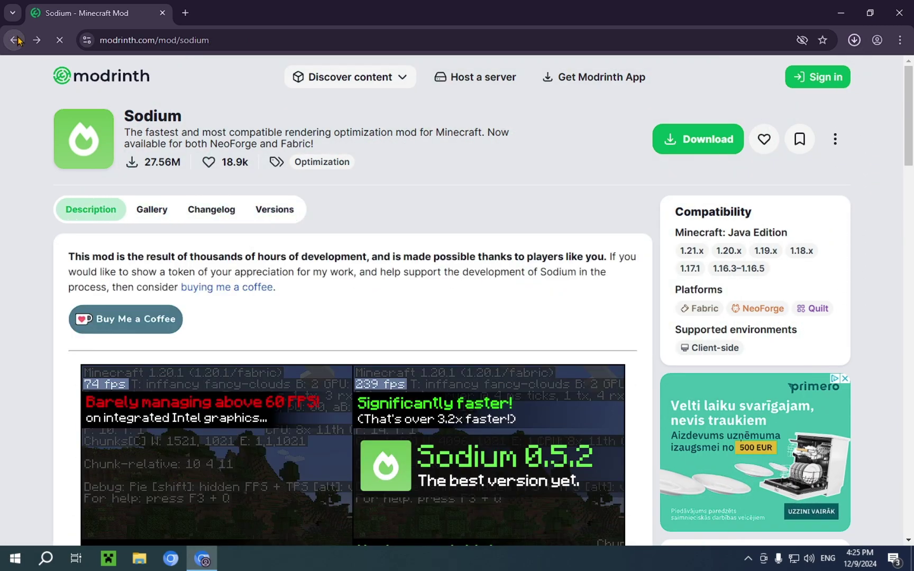
pyautogui.click(19, 45)
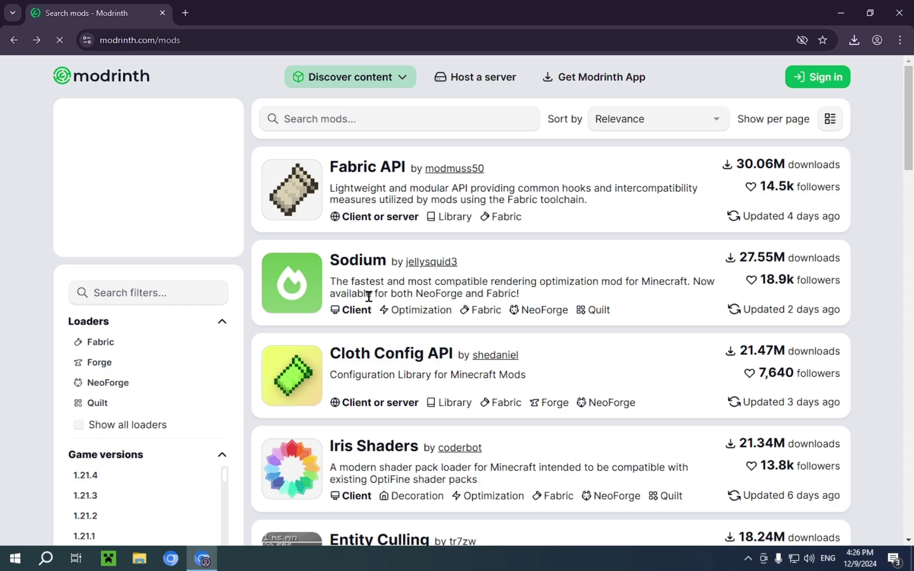
pyautogui.click(384, 448)
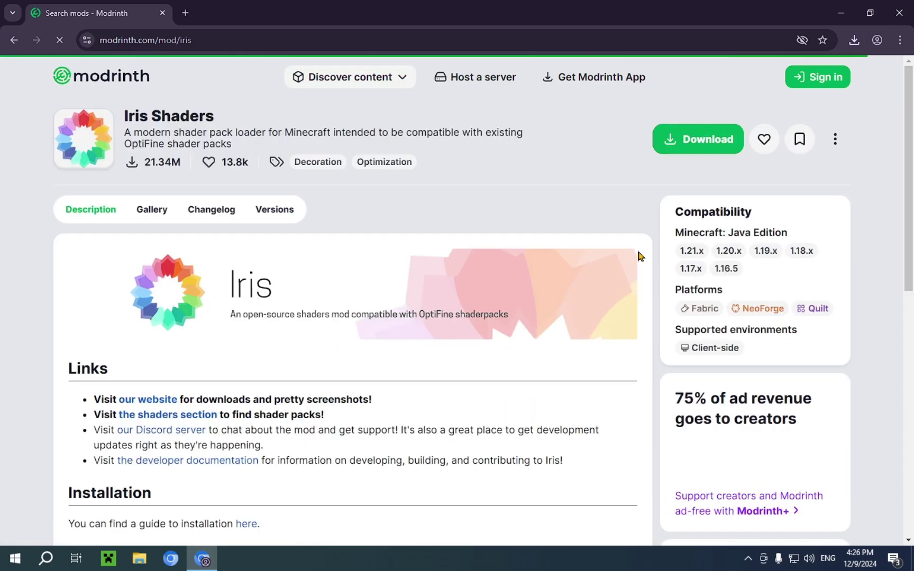
pyautogui.click(276, 214)
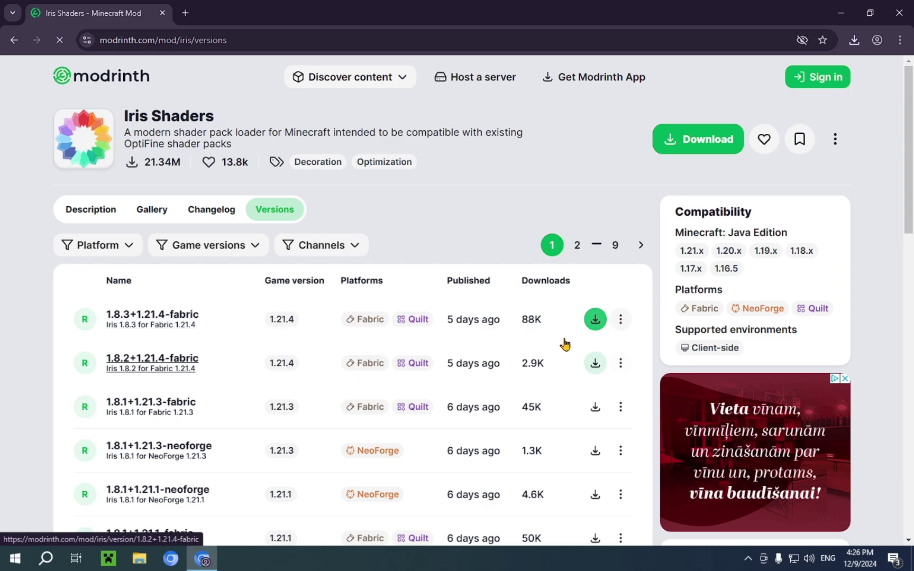
pyautogui.click(595, 319)
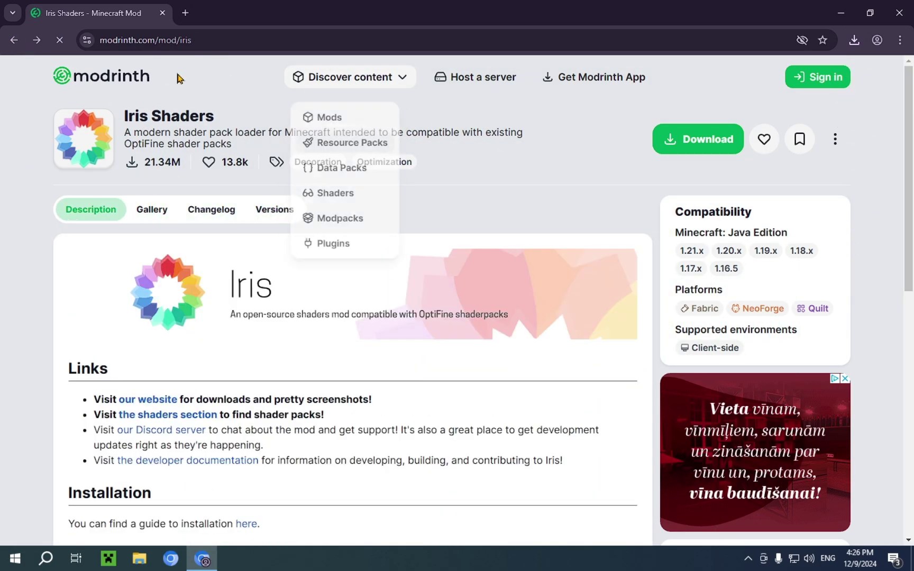
# Search Modrinth's mods list for 'mod menu' and open the Mod Menu project page
pyautogui.moveTo(337, 87)
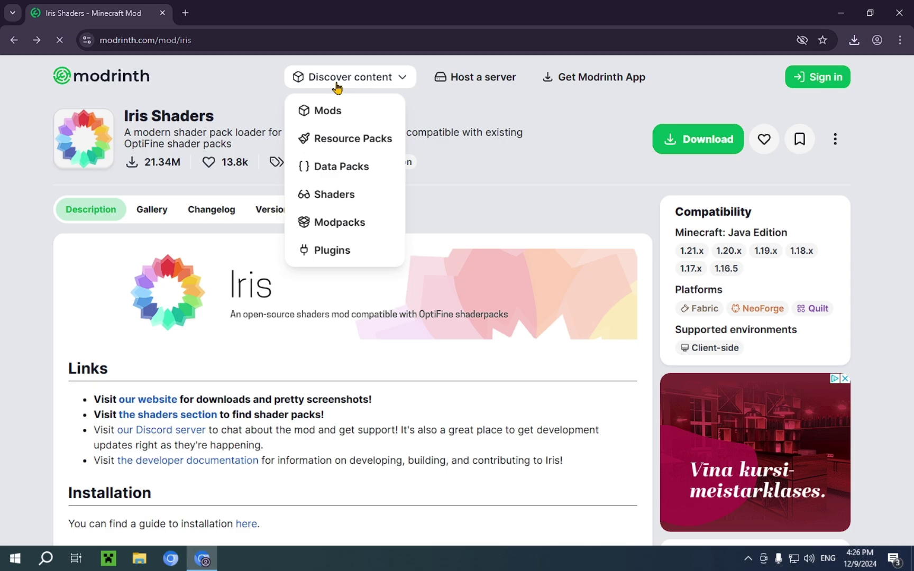
pyautogui.click(337, 114)
pyautogui.click(340, 117)
pyautogui.write('mod menu')
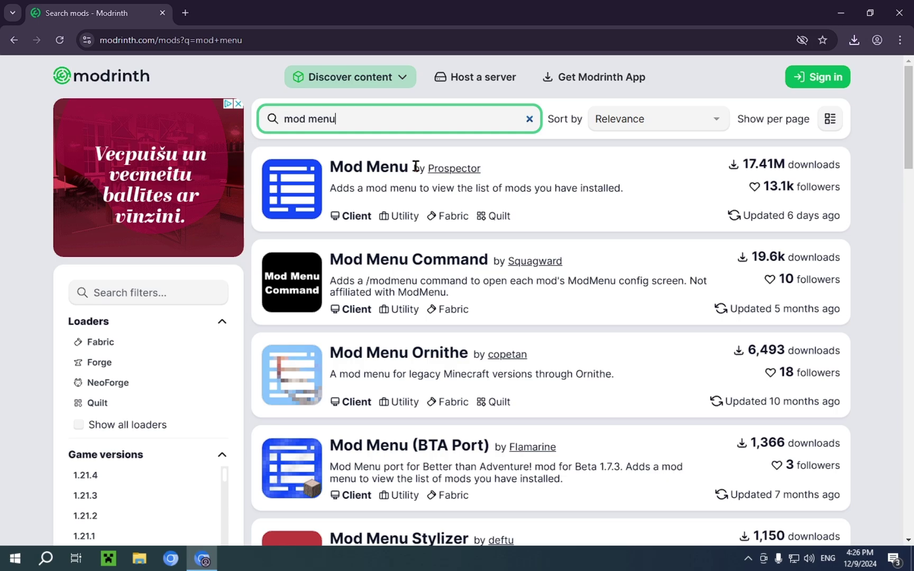
pyautogui.click(370, 173)
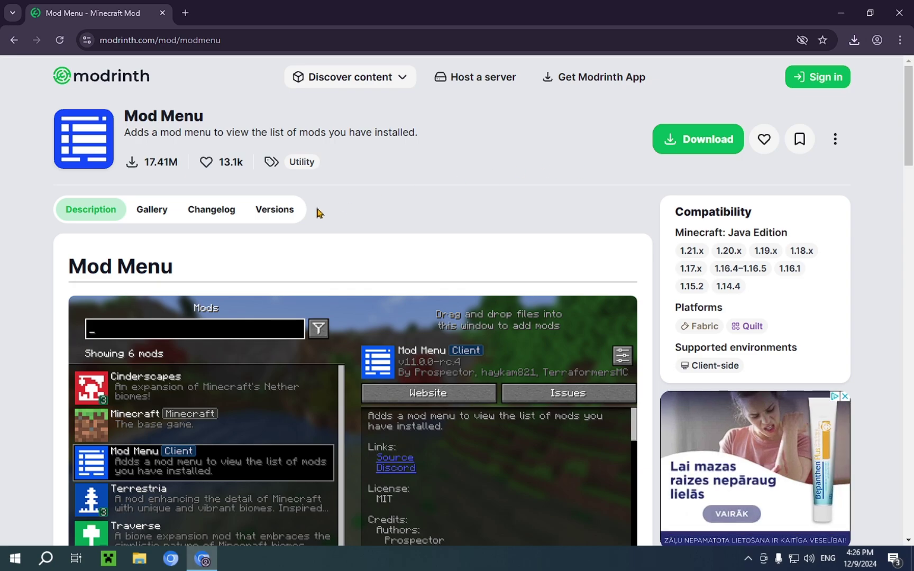
# Download Mod Menu 13.0.0-beta.1 and filter its versions to Minecraft 1.21.4
pyautogui.click(283, 213)
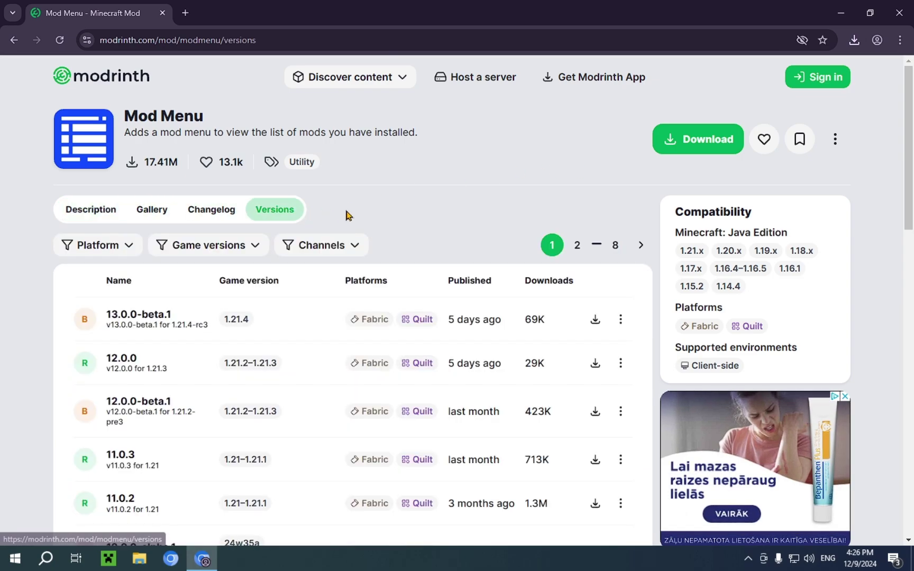
pyautogui.click(593, 320)
pyautogui.scroll(-4, 271, 259)
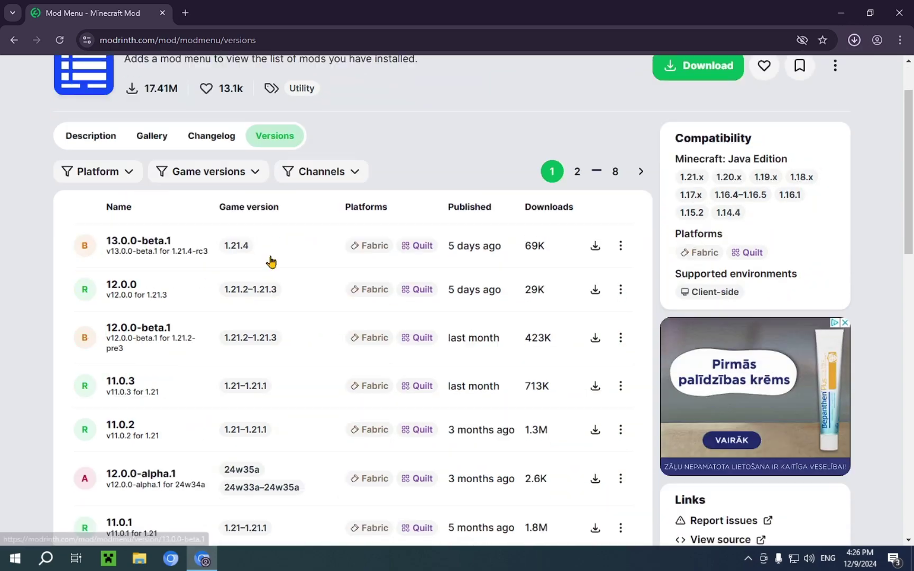
pyautogui.scroll(1, 271, 261)
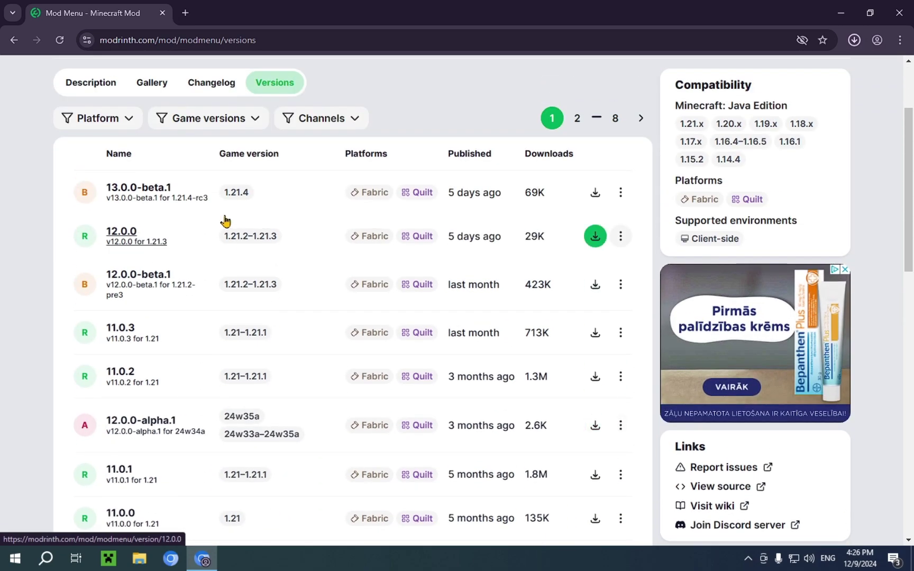
pyautogui.click(237, 193)
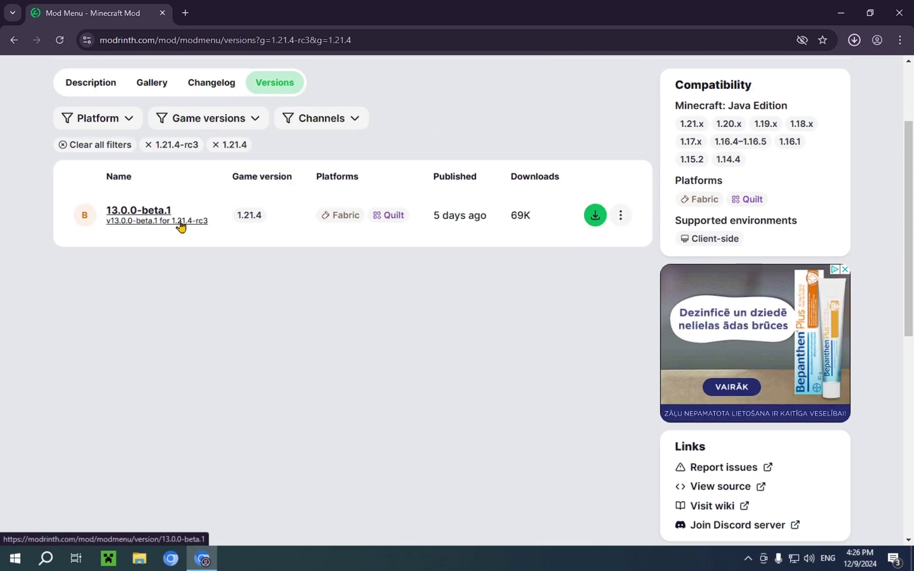
# Open the Mod Menu 13.0.0-beta.1 details and confirm its jar finished downloading
pyautogui.click(196, 214)
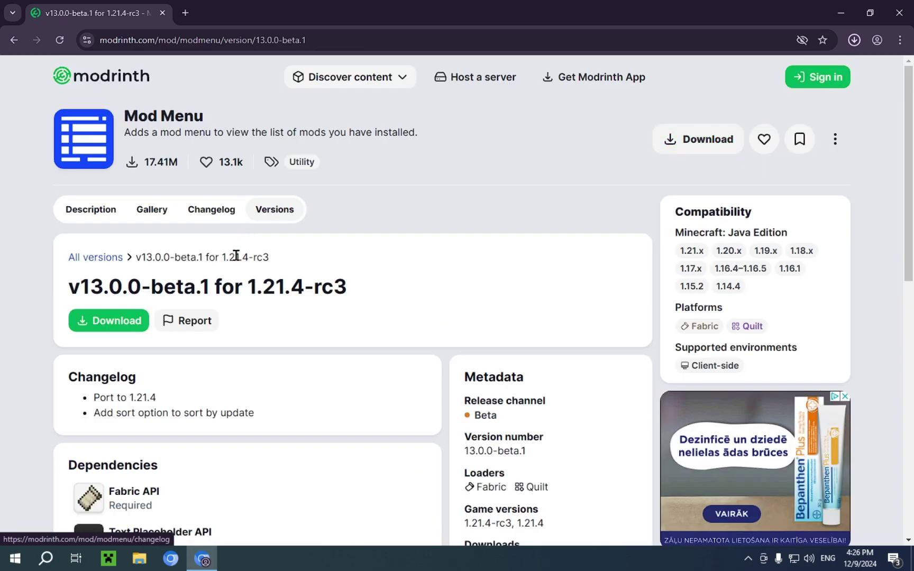
pyautogui.scroll(-7, 241, 258)
pyautogui.scroll(2, 243, 259)
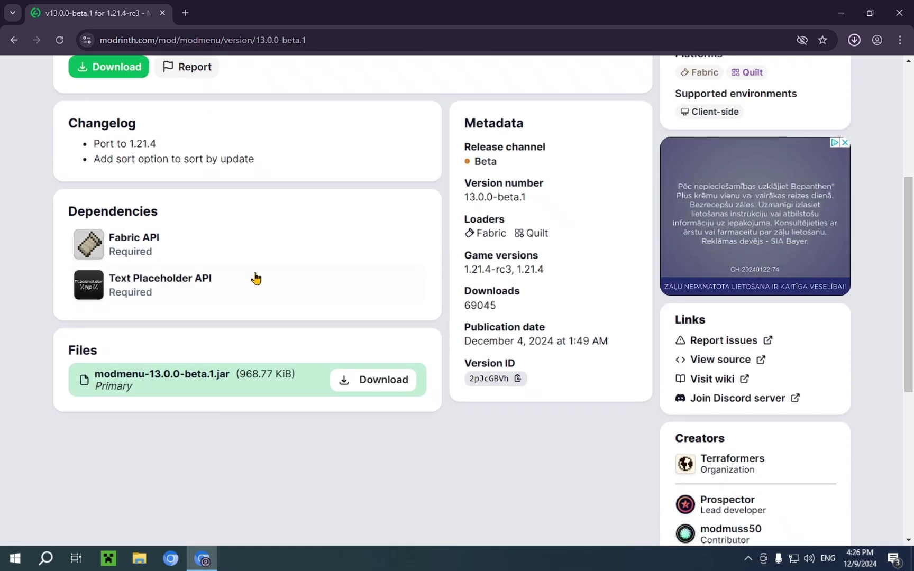
pyautogui.scroll(1, 279, 316)
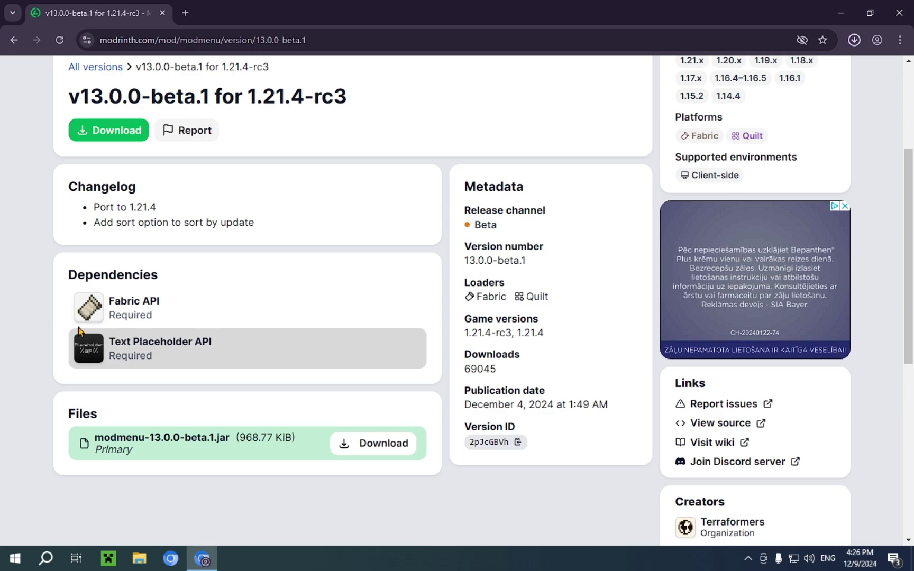
pyautogui.click(127, 130)
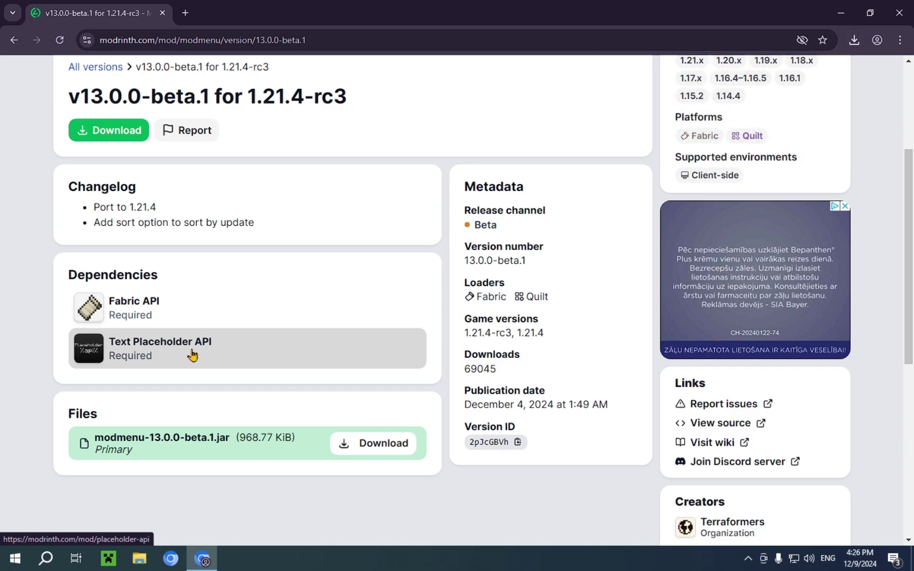
pyautogui.rightClick(237, 352)
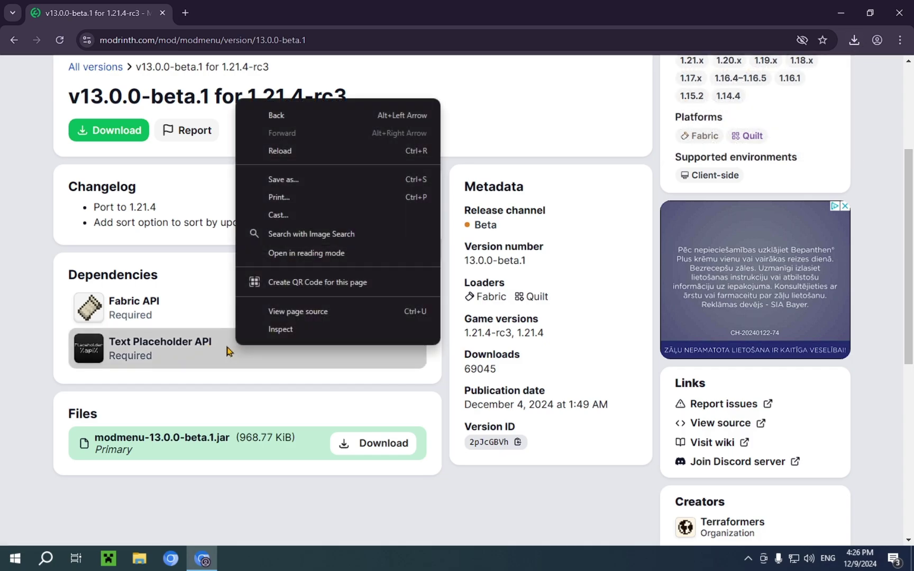
pyautogui.click(188, 376)
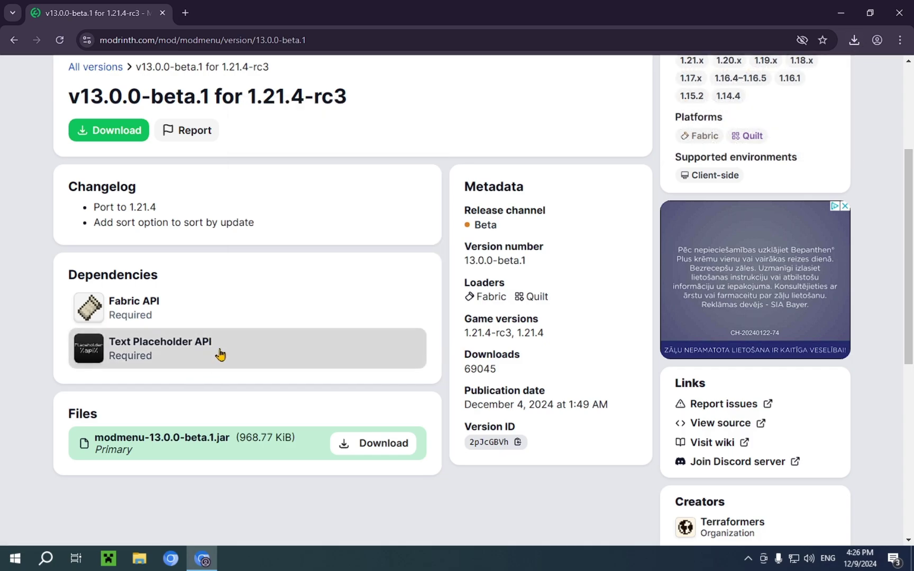
# Download Text Placeholder API 2.5.1+1.21.3 and go back to the Mod Menu version page
pyautogui.click(208, 341)
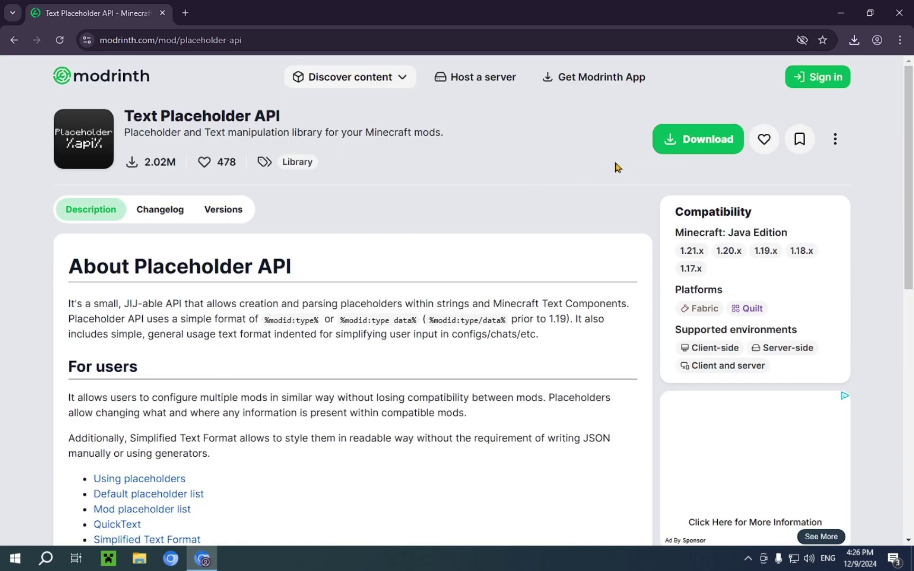
pyautogui.click(241, 210)
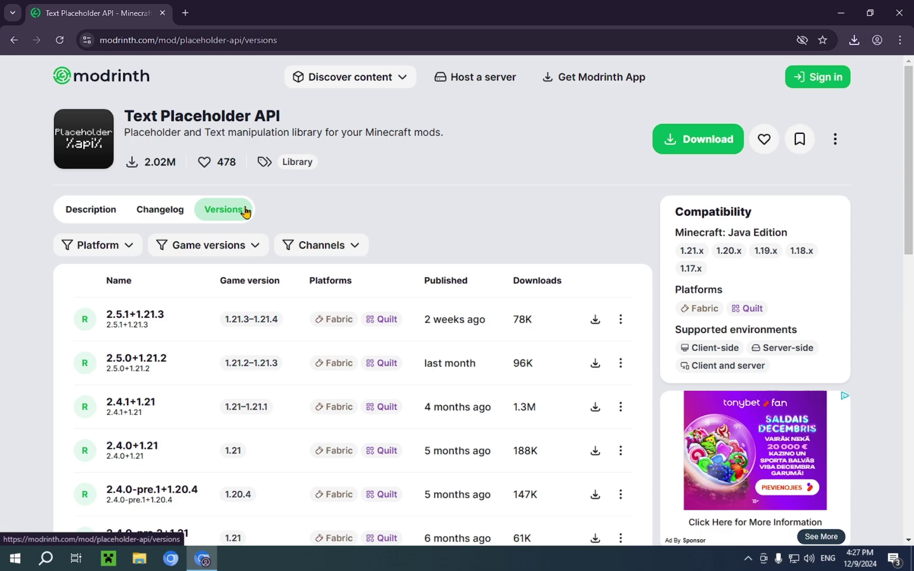
pyautogui.click(596, 322)
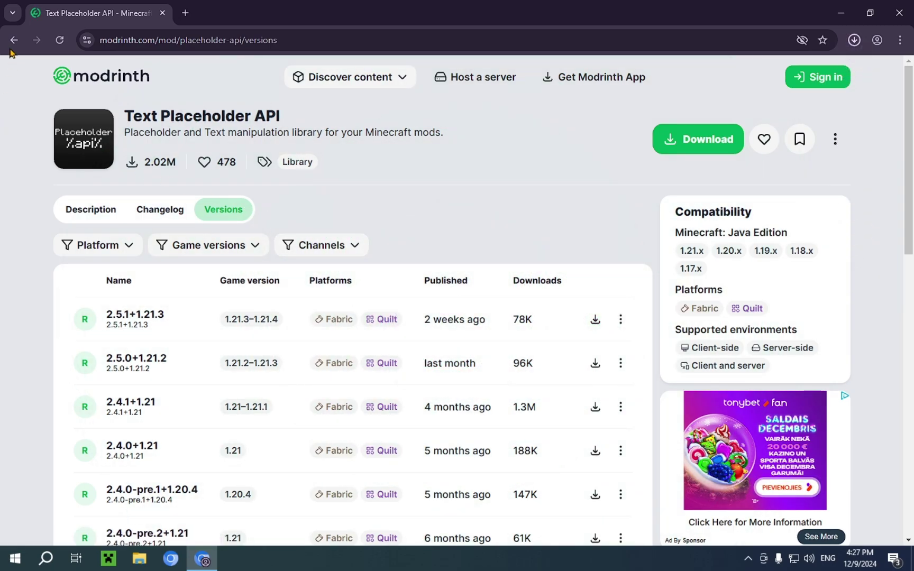
pyautogui.click(14, 40)
pyautogui.click(14, 40)
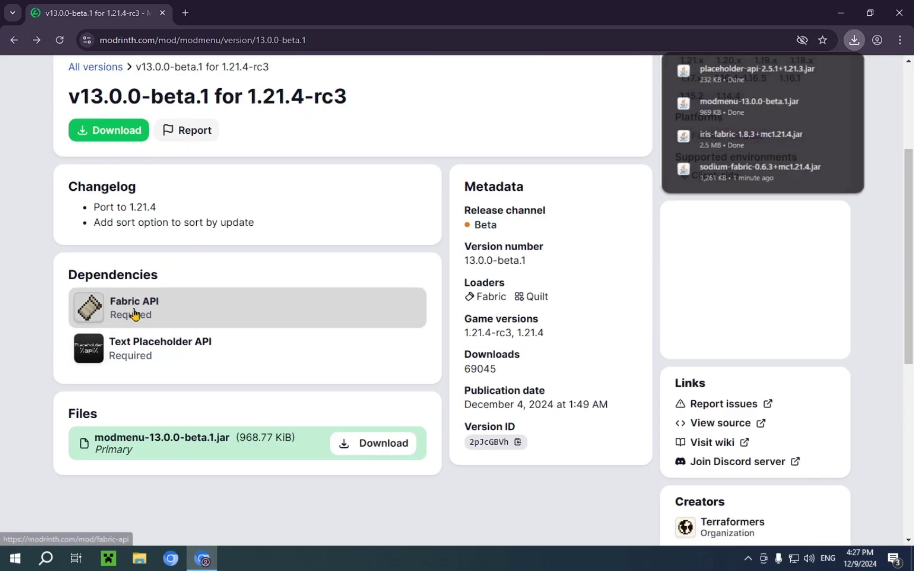
# Download Fabric API 0.111.0+1.21.4 from its Versions list
pyautogui.click(135, 314)
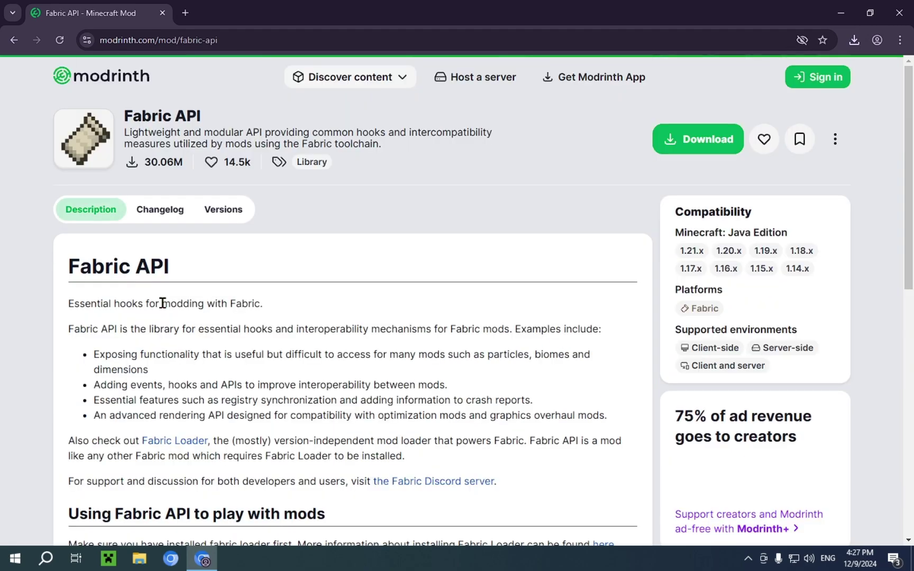
pyautogui.click(223, 217)
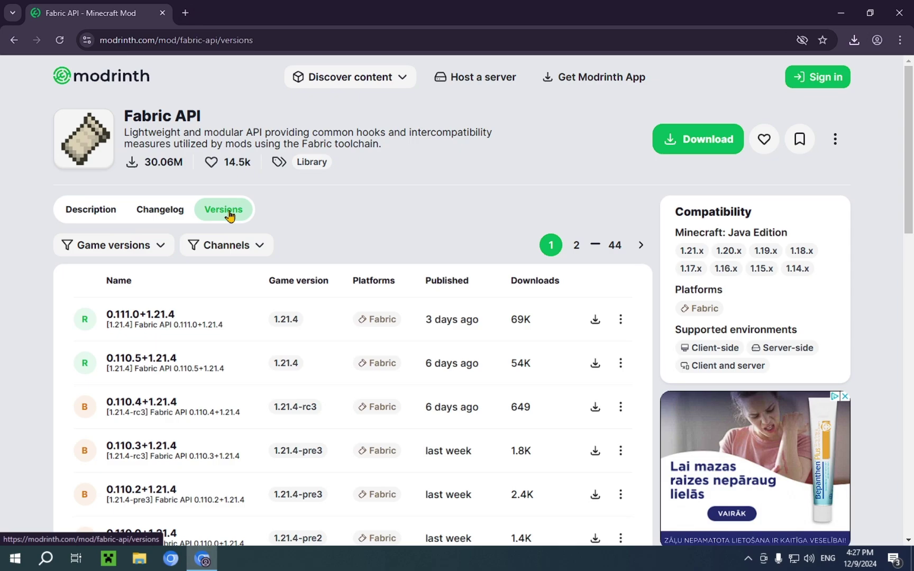
pyautogui.click(595, 319)
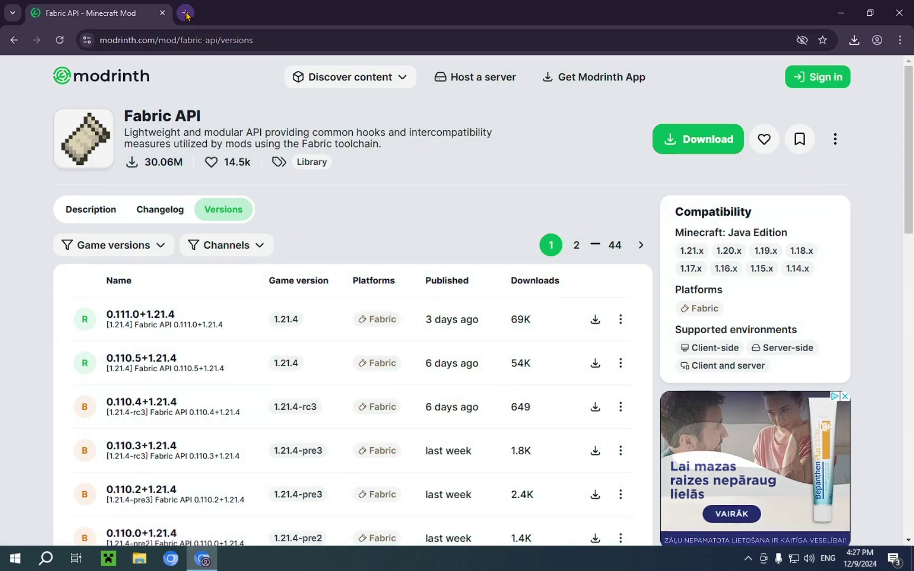
# Search Google for 'fabric minecraft' in a new tab
pyautogui.click(185, 13)
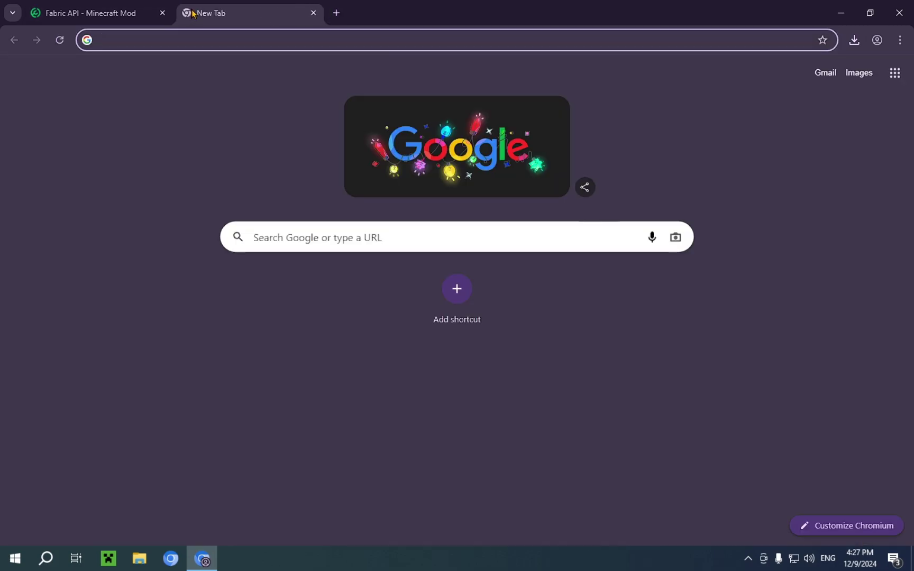
pyautogui.write('fabric mi')
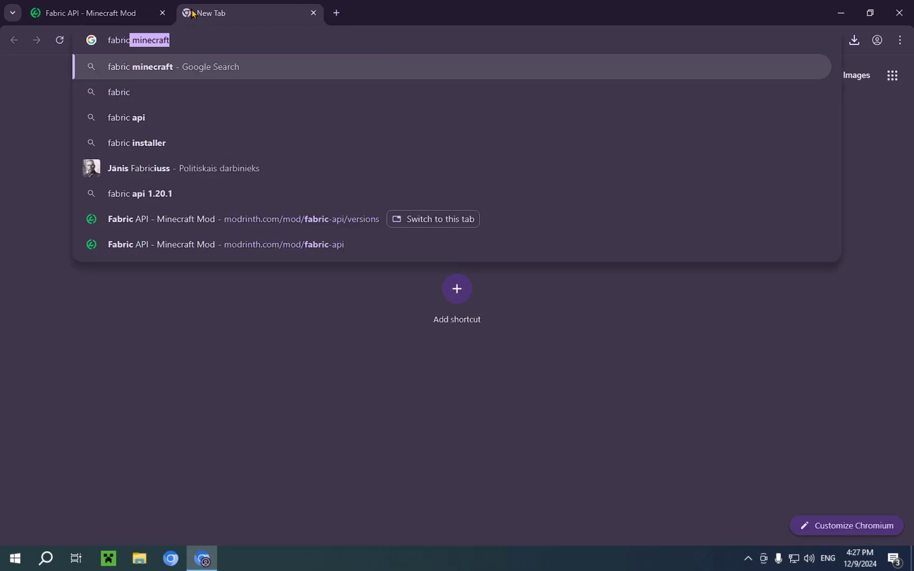
pyautogui.write('necraft')
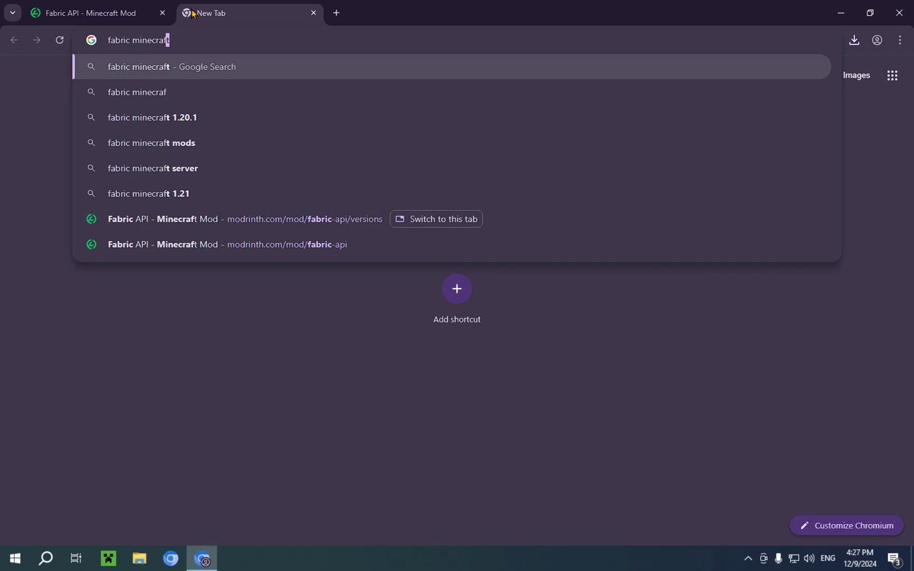
pyautogui.press('Return')
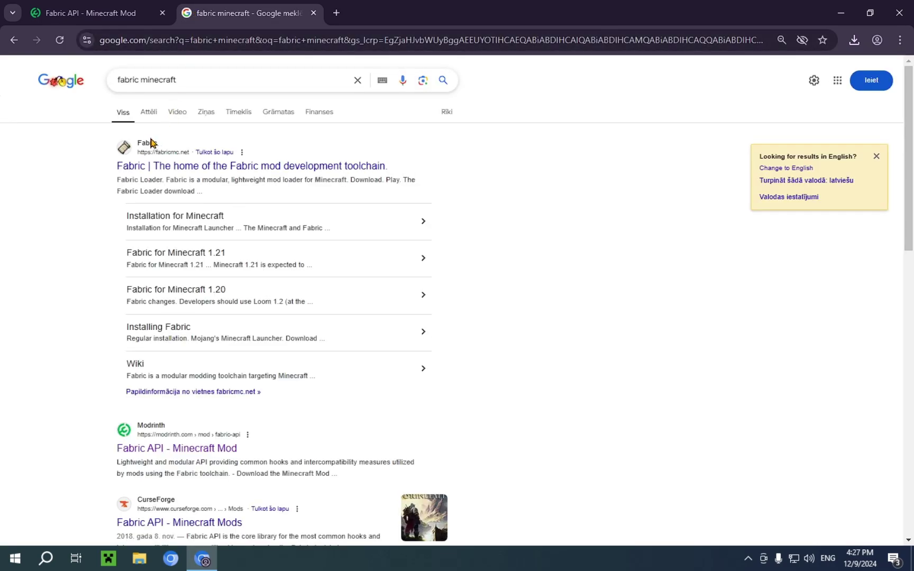
# Download Fabric installer 1.0.1 for Windows from fabricmc.net, then close Chrome
pyautogui.click(182, 166)
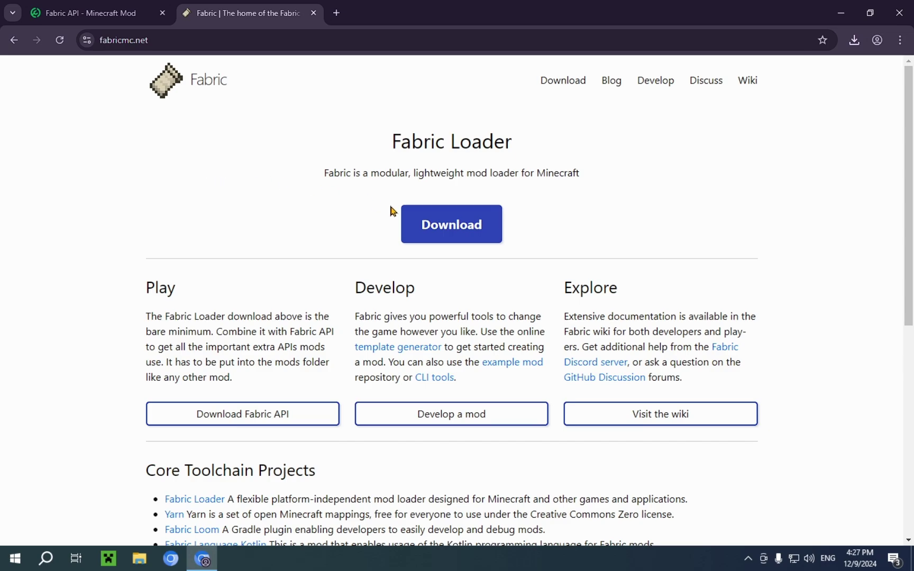
pyautogui.click(414, 224)
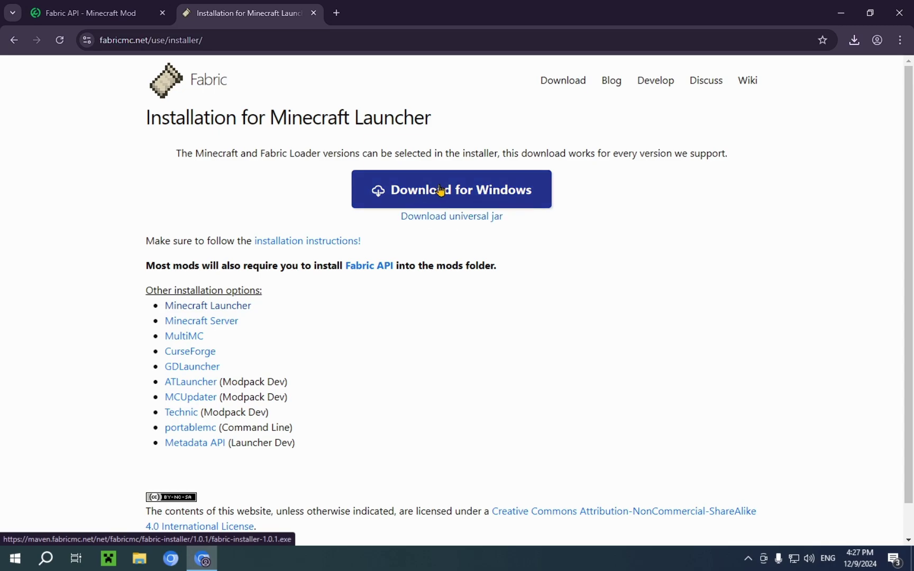
pyautogui.click(518, 179)
pyautogui.click(854, 43)
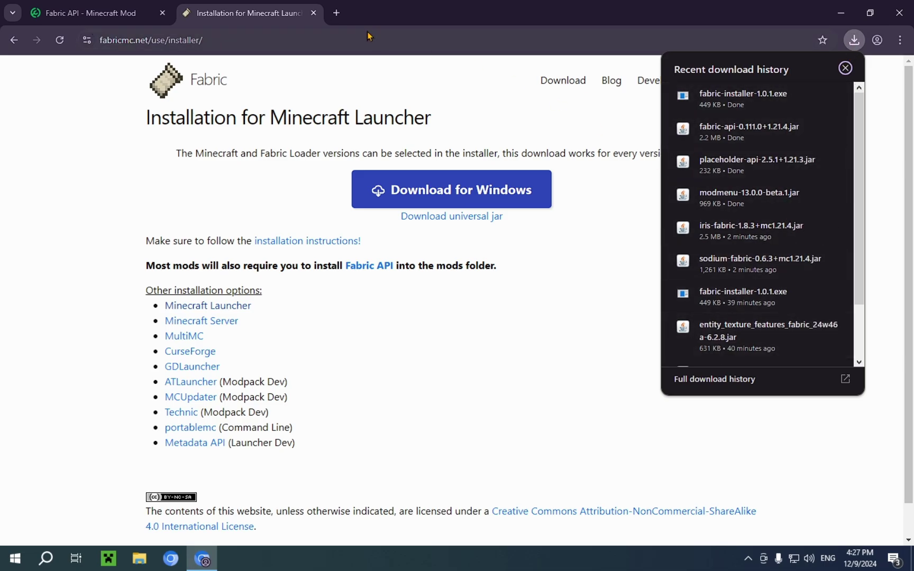
pyautogui.click(313, 13)
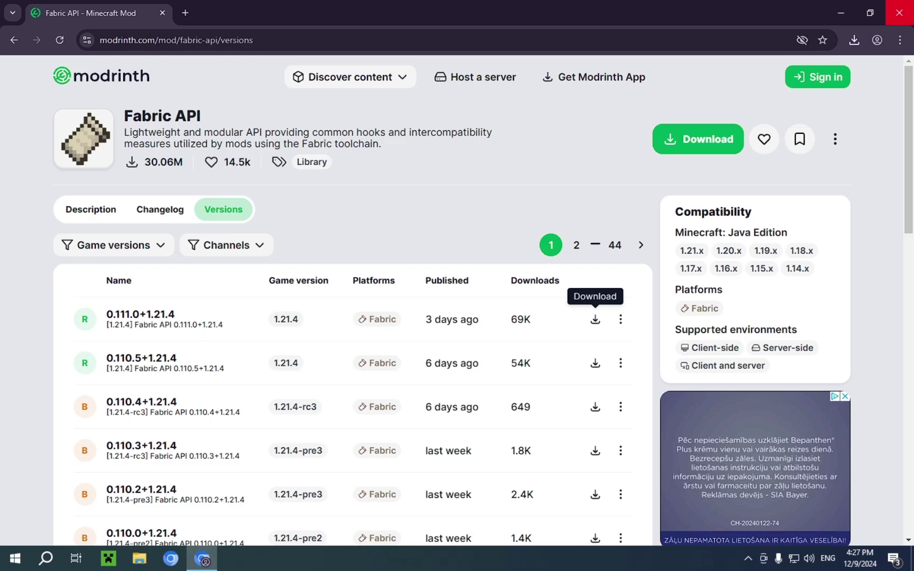
pyautogui.click(900, 12)
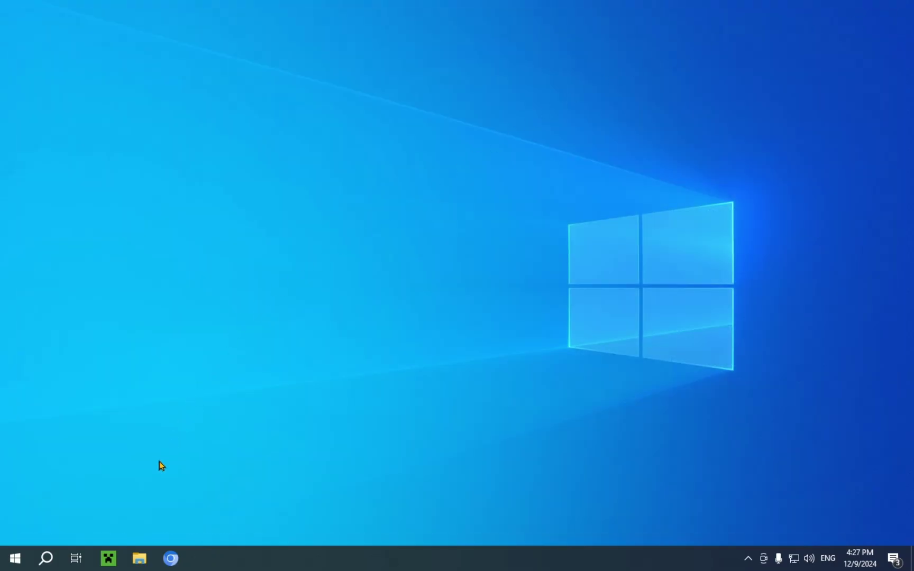
# Open File Explorer at the Downloads folder
pyautogui.click(138, 560)
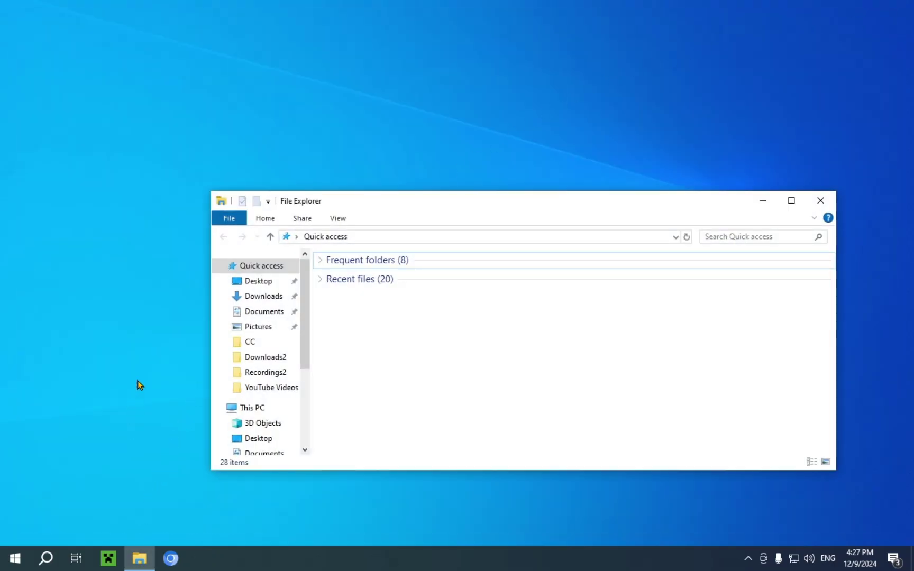
pyautogui.click(244, 297)
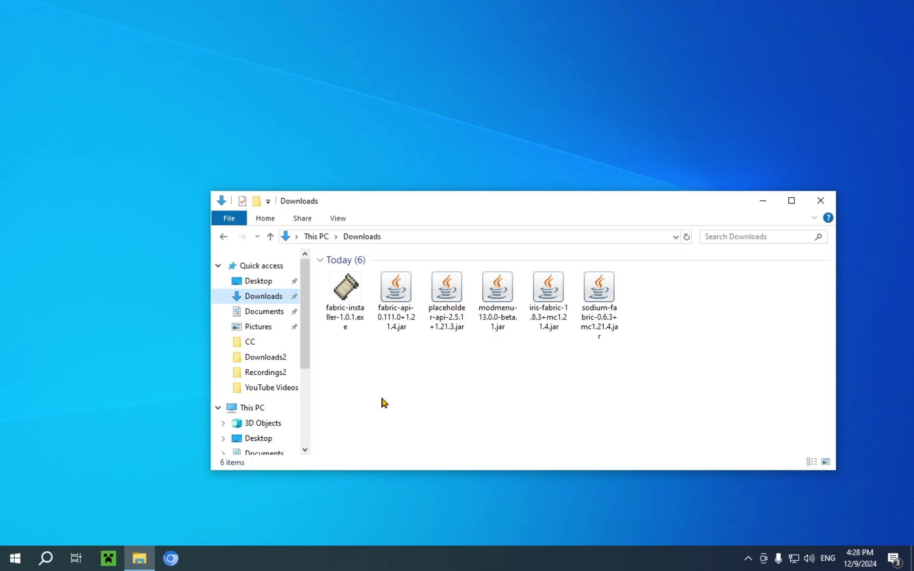
# Run fabric-installer-1.0.1.exe, install loader 0.16.9 for Minecraft 1.21.4, and confirm success
pyautogui.doubleClick(348, 312)
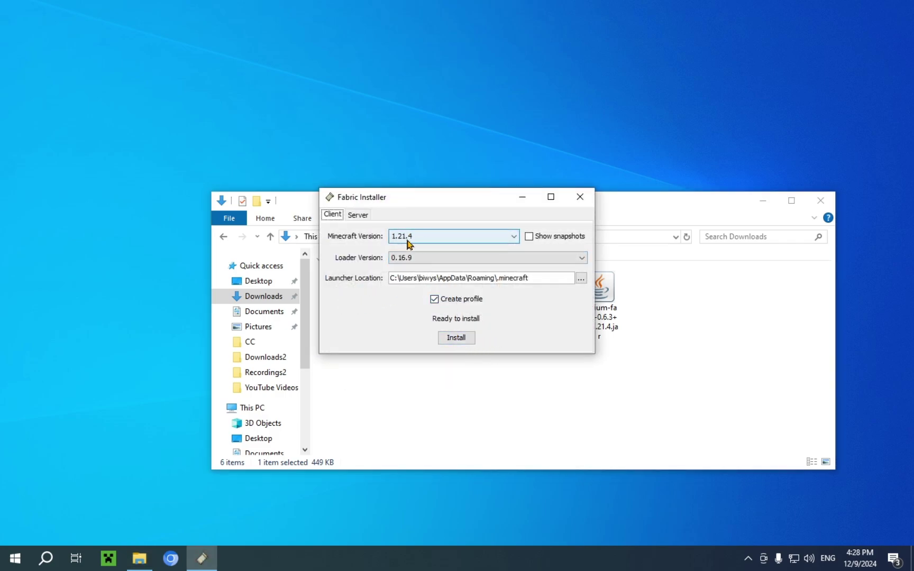
pyautogui.click(454, 339)
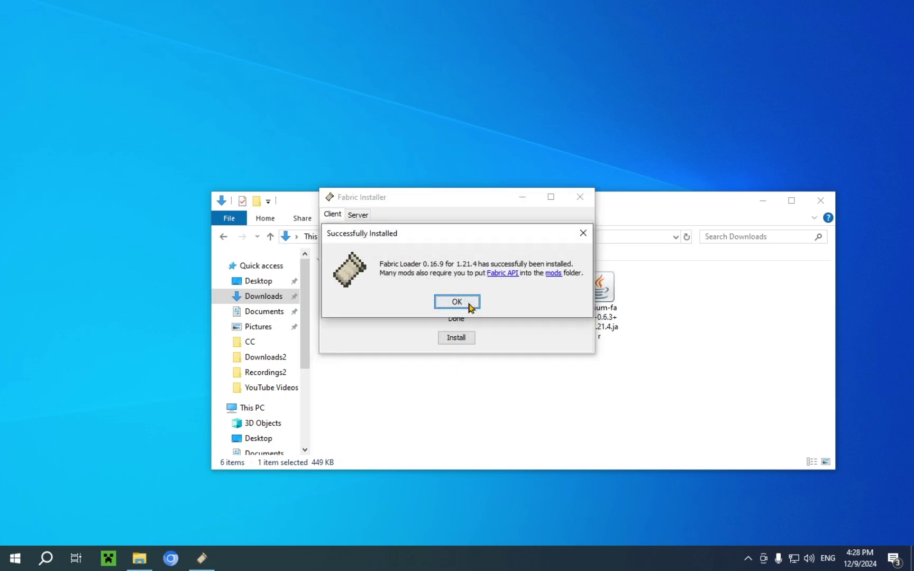
pyautogui.click(469, 307)
# Close the installer and delete fabric-installer-1.0.1.exe from Downloads
pyautogui.click(580, 197)
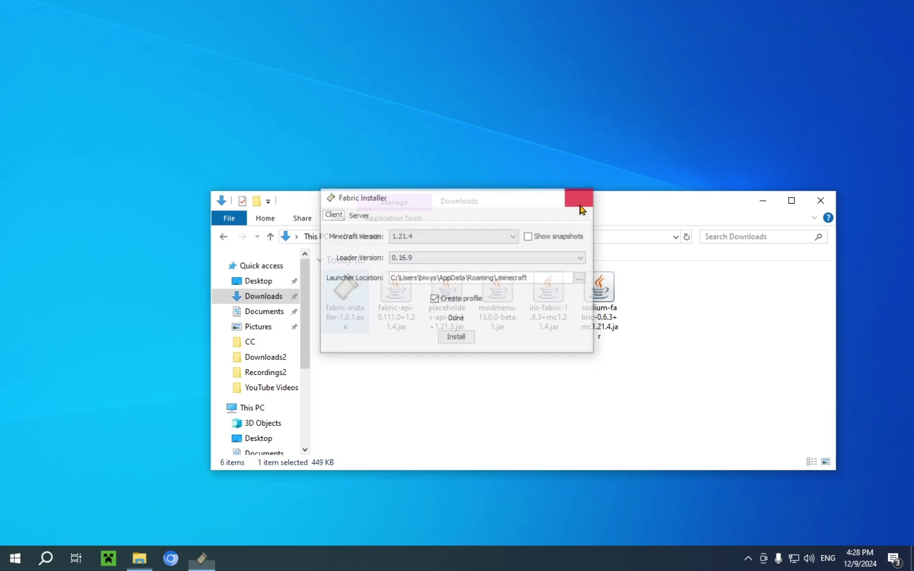
pyautogui.click(348, 397)
pyautogui.click(347, 304)
pyautogui.press('Delete')
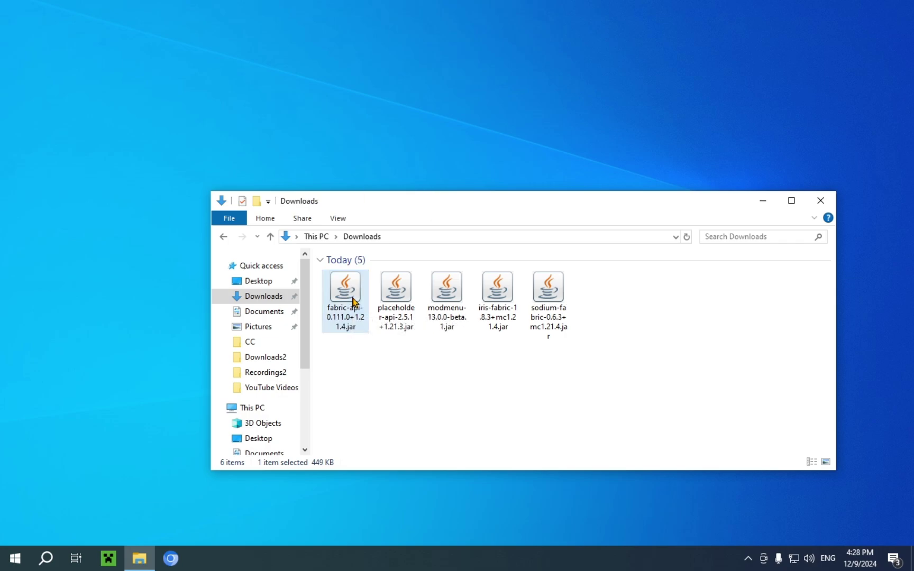
# Box-select the five mod jars, clear the selection, and close the Downloads window
pyautogui.click(553, 377)
pyautogui.moveTo(630, 398); pyautogui.dragTo(317, 280)
pyautogui.click(562, 371)
pyautogui.moveTo(615, 380); pyautogui.dragTo(153, 208)
pyautogui.click(520, 383)
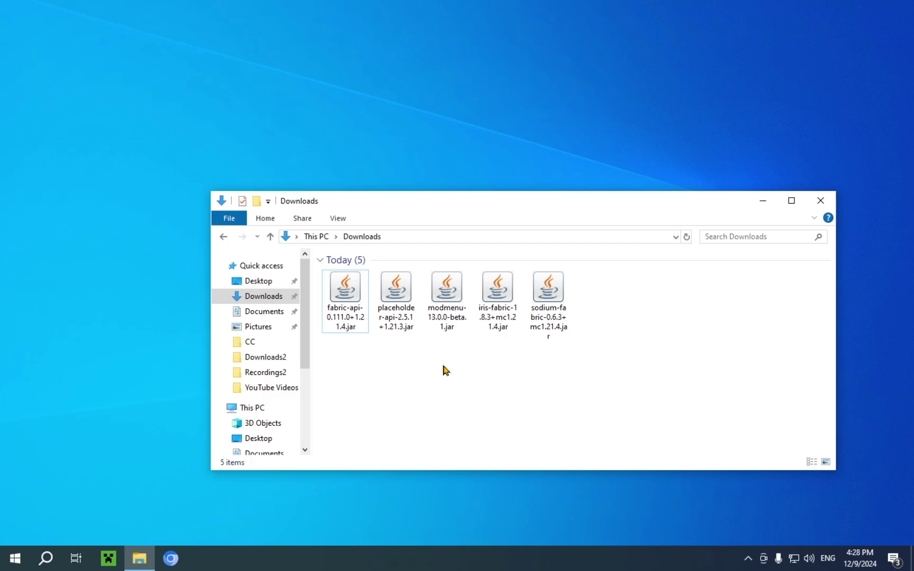
pyautogui.click(821, 207)
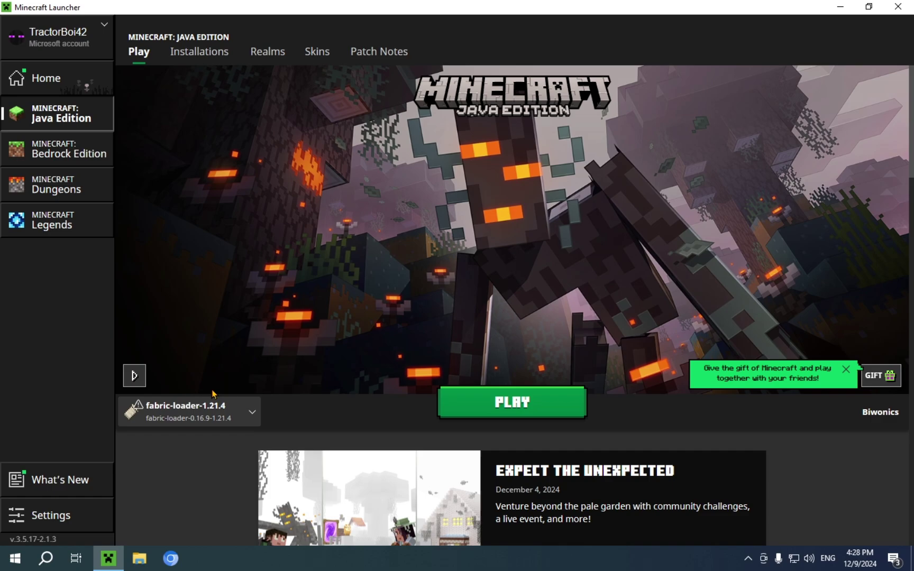
# Show modded installations so fabric-loader-1.21.4 is listed next to Latest release
pyautogui.click(204, 58)
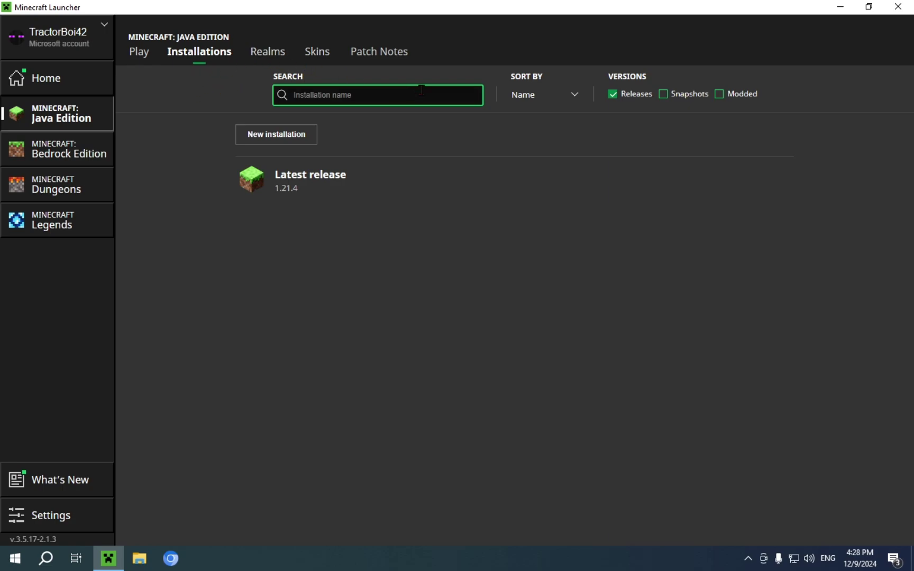
pyautogui.moveTo(125, 197)
pyautogui.click(720, 97)
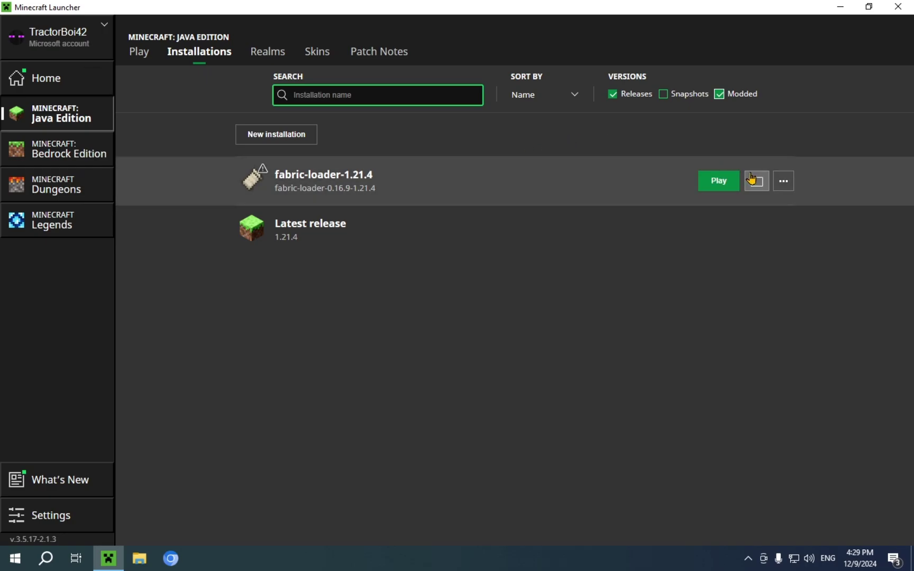
# Open the mods folder inside the fabric installation's .minecraft game folder
pyautogui.click(756, 183)
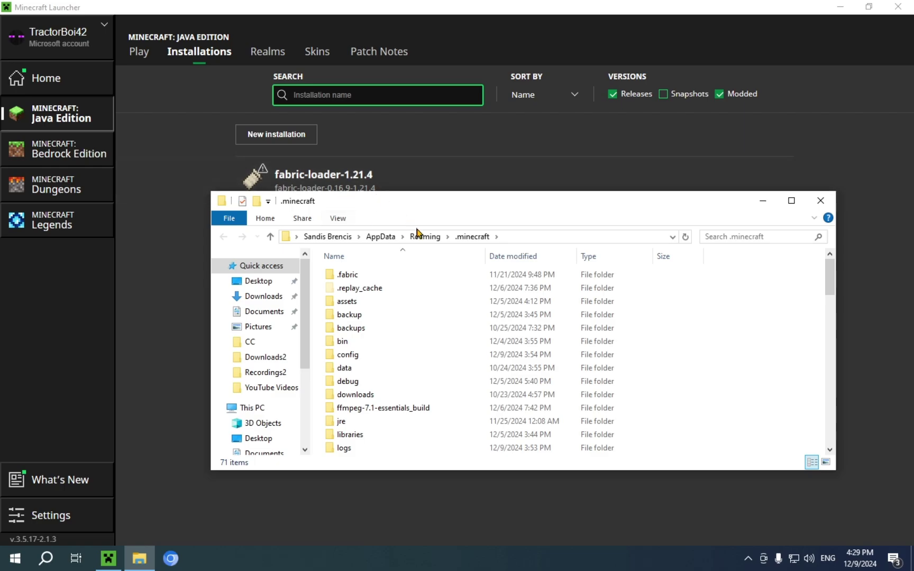
pyautogui.scroll(-1, 421, 318)
pyautogui.scroll(-2, 420, 317)
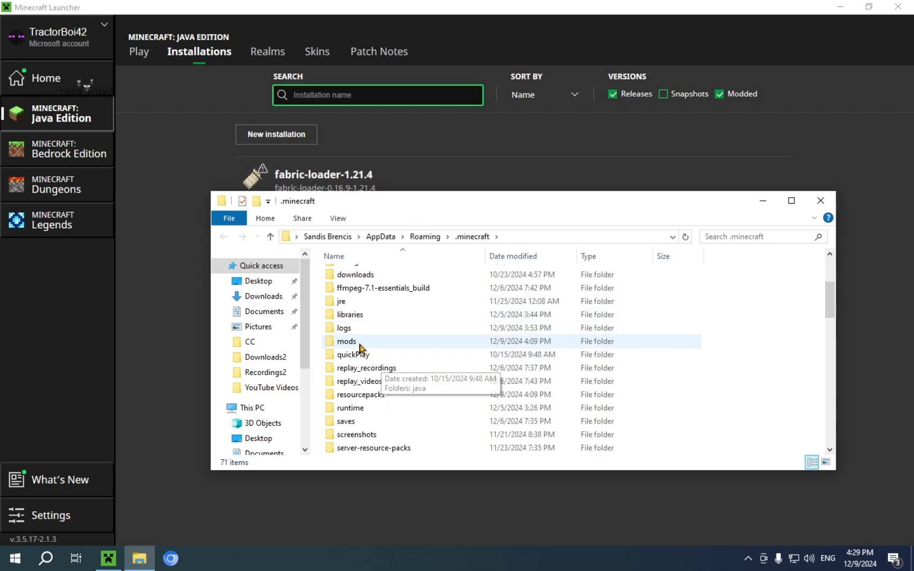
pyautogui.doubleClick(363, 349)
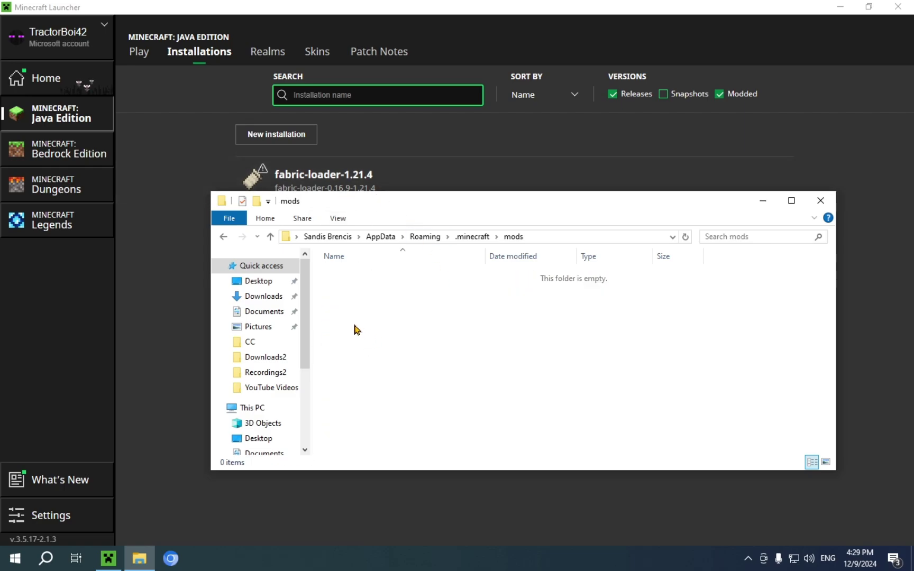
# Cut the five downloaded mod .jar files from Downloads
pyautogui.click(266, 301)
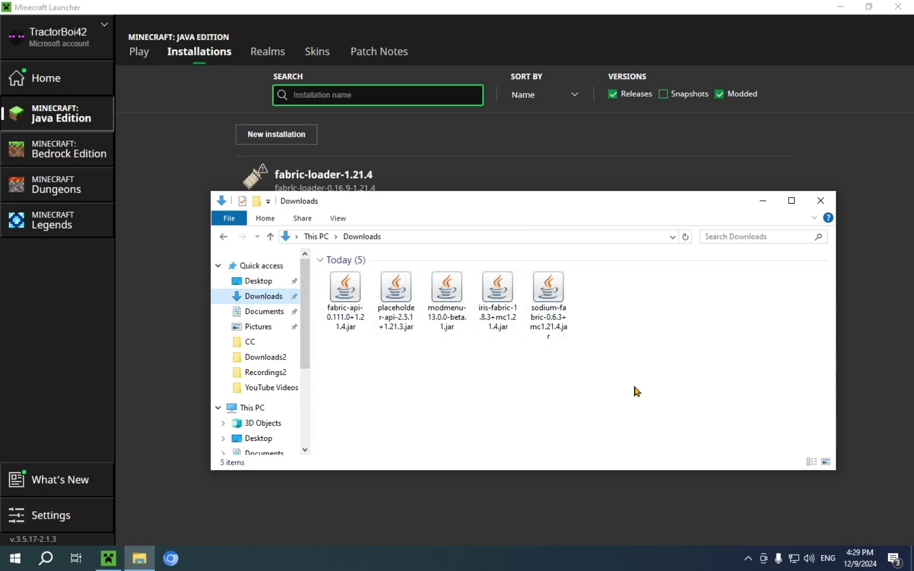
pyautogui.moveTo(616, 386)
pyautogui.mouseDown()
pyautogui.moveTo(564, 347)
pyautogui.moveTo(333, 273)
pyautogui.moveTo(331, 290)
pyautogui.mouseUp()
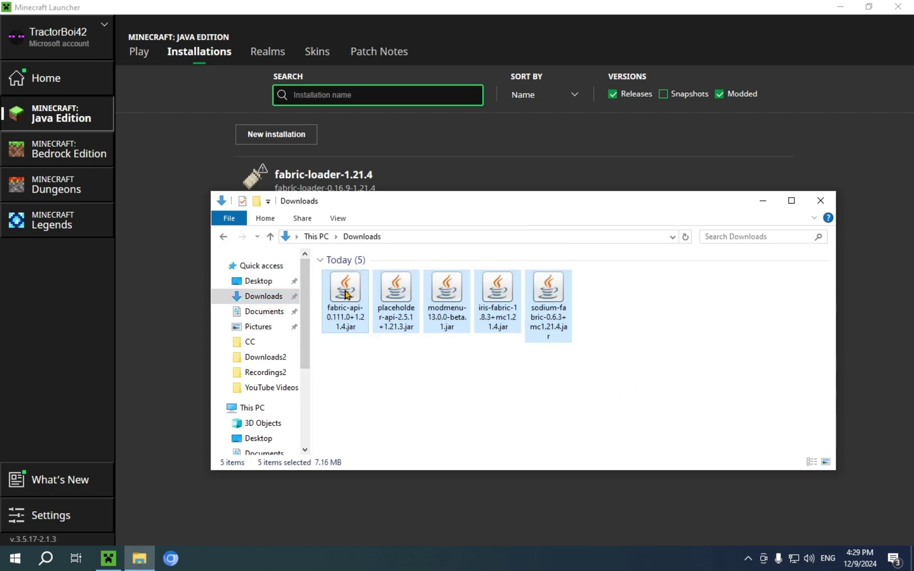
pyautogui.rightClick(345, 295)
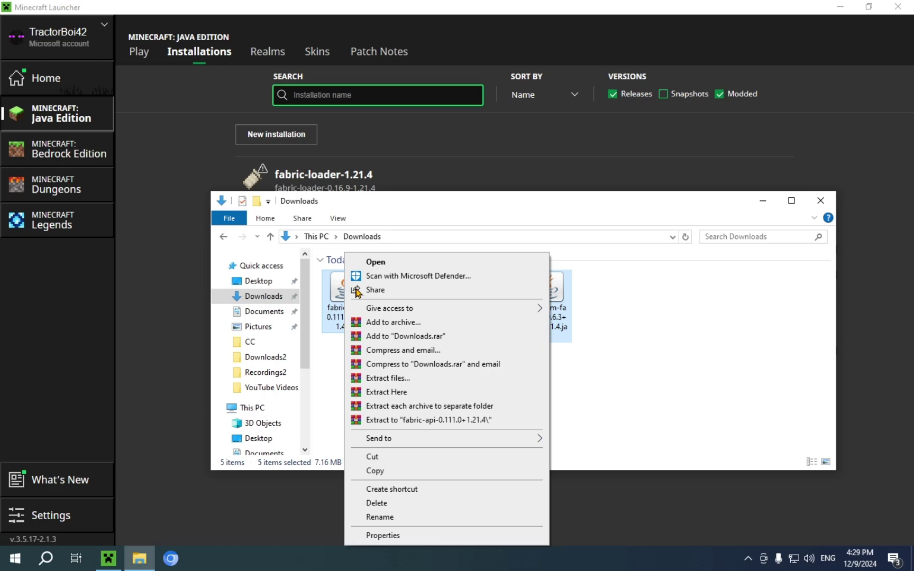
pyautogui.click(385, 458)
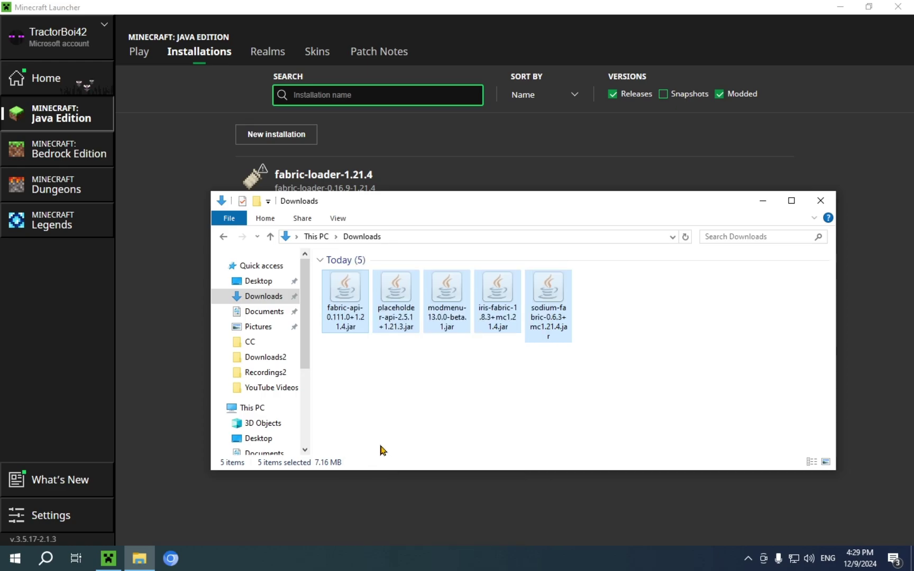
# Paste the five jars into mods, confirm Downloads is empty, and close File Explorer
pyautogui.click(225, 238)
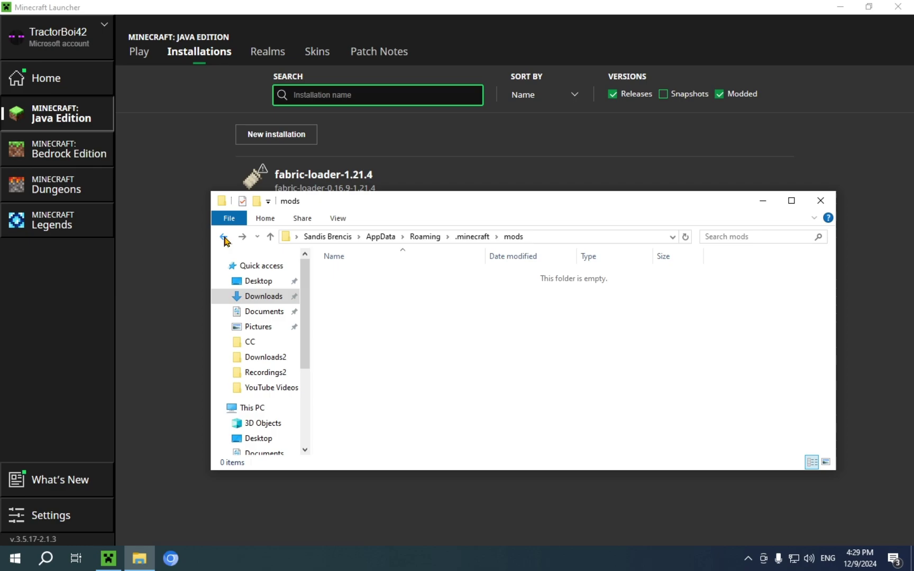
pyautogui.rightClick(337, 315)
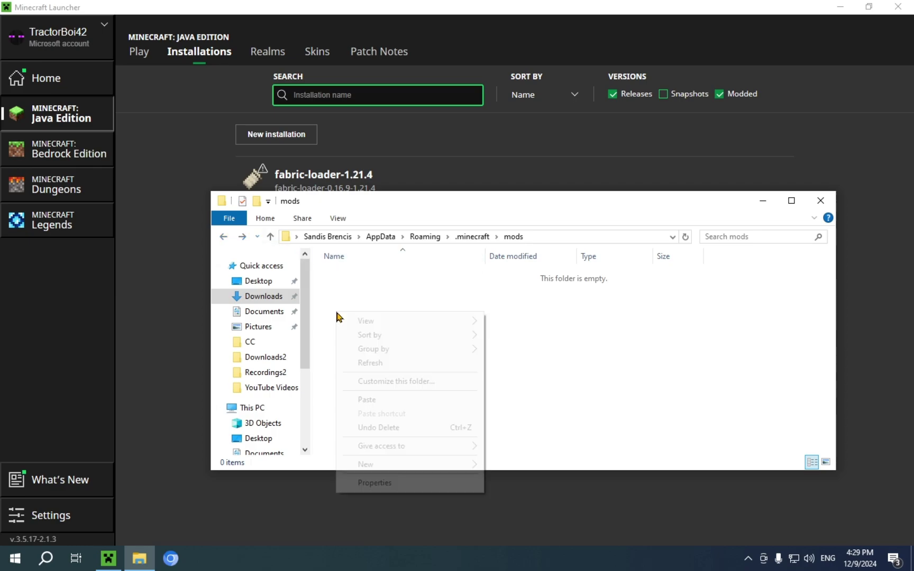
pyautogui.click(368, 400)
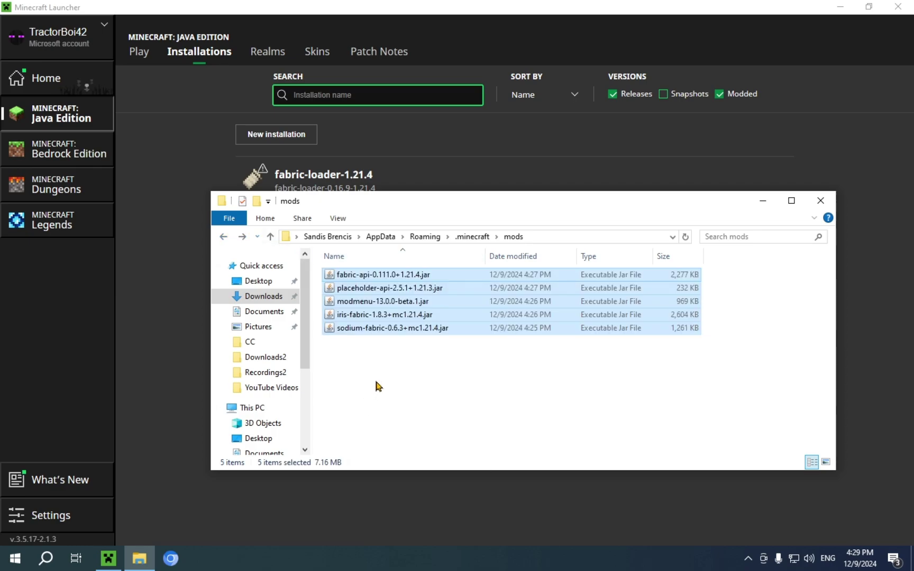
pyautogui.click(377, 385)
pyautogui.moveTo(473, 372)
pyautogui.mouseDown()
pyautogui.moveTo(350, 317)
pyautogui.moveTo(345, 250)
pyautogui.mouseUp()
pyautogui.click(447, 378)
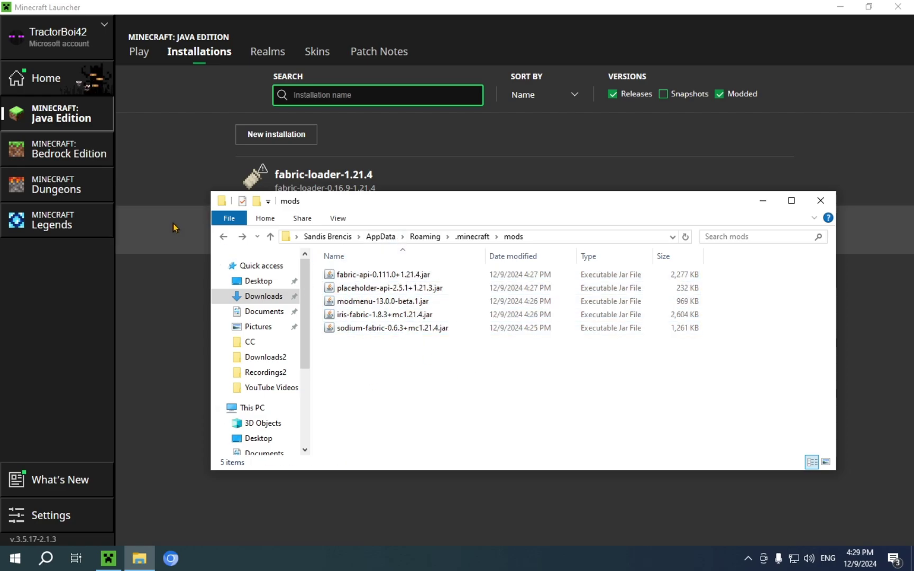
pyautogui.click(224, 239)
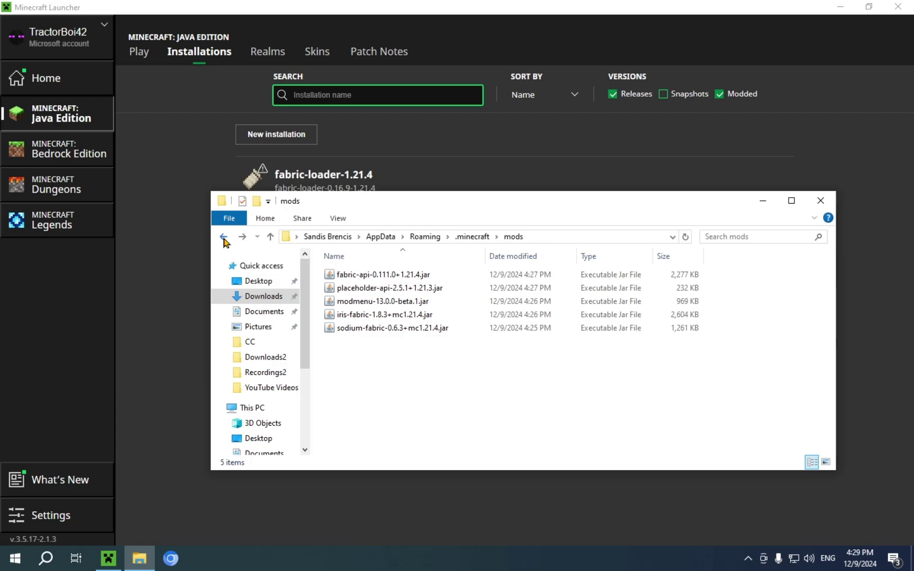
pyautogui.click(268, 301)
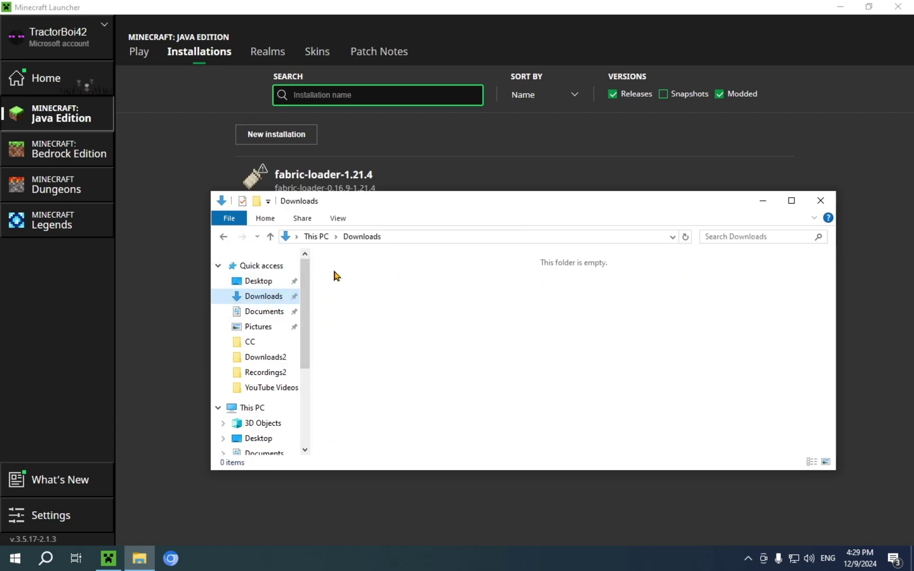
pyautogui.moveTo(317, 255)
pyautogui.mouseDown()
pyautogui.moveTo(678, 366)
pyautogui.moveTo(829, 461)
pyautogui.moveTo(863, 525)
pyautogui.mouseUp()
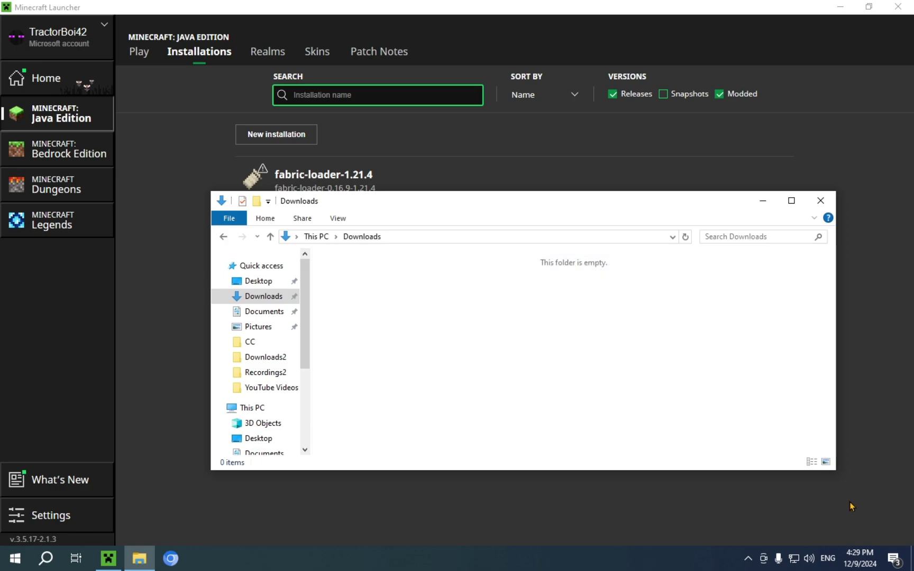
pyautogui.click(829, 206)
# Launch fabric-loader-1.21.4 and check that the Mods list shows Iris 1.8.3, Mod Menu and Sodium
pyautogui.click(727, 179)
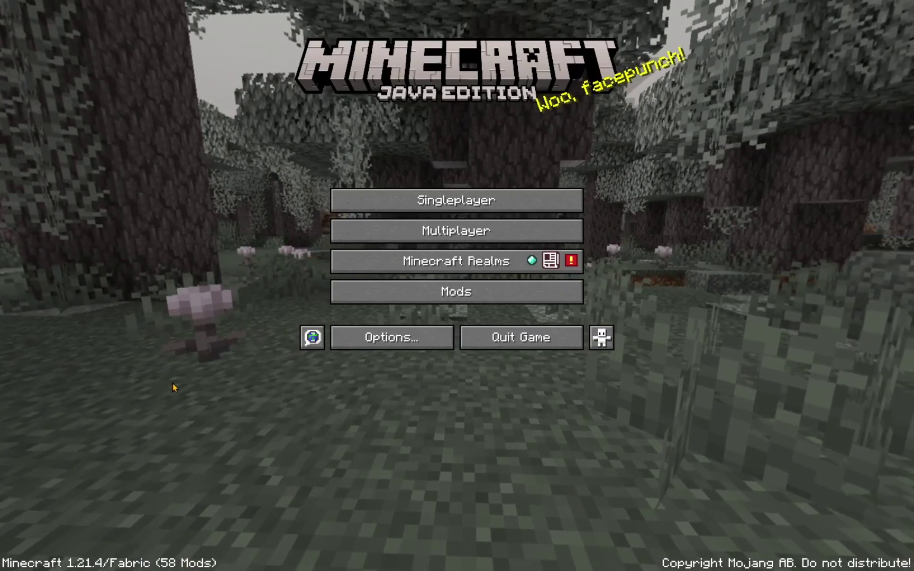
pyautogui.click(342, 298)
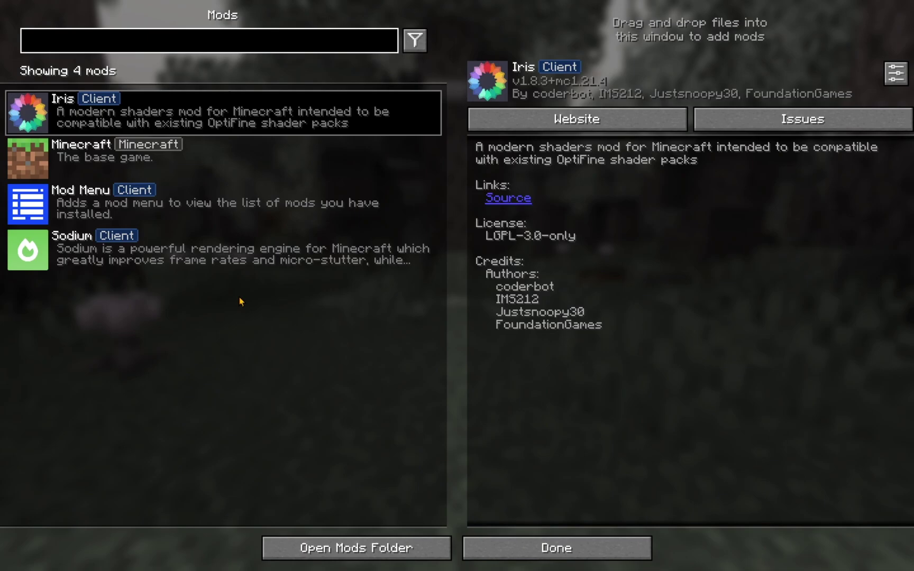
pyautogui.moveTo(82, 113)
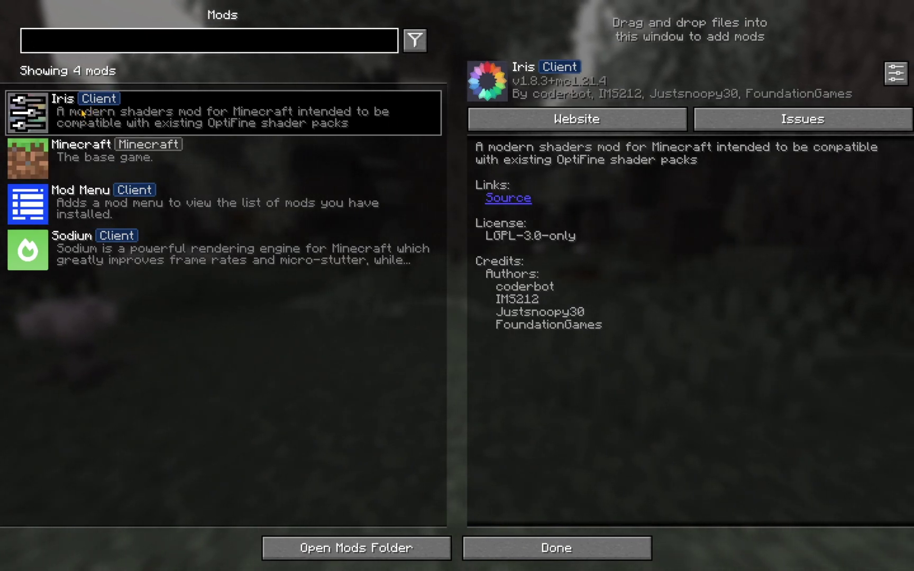
pyautogui.moveTo(84, 164)
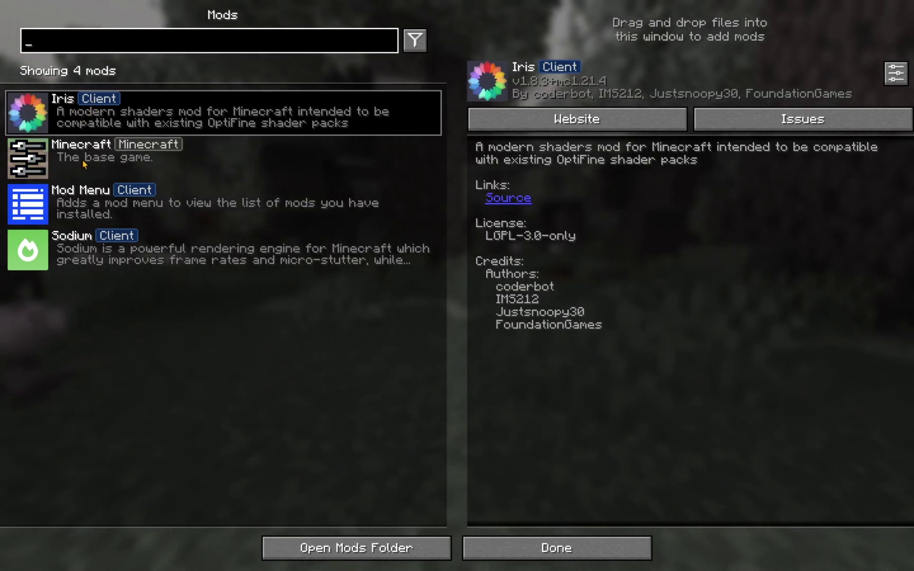
pyautogui.moveTo(61, 206)
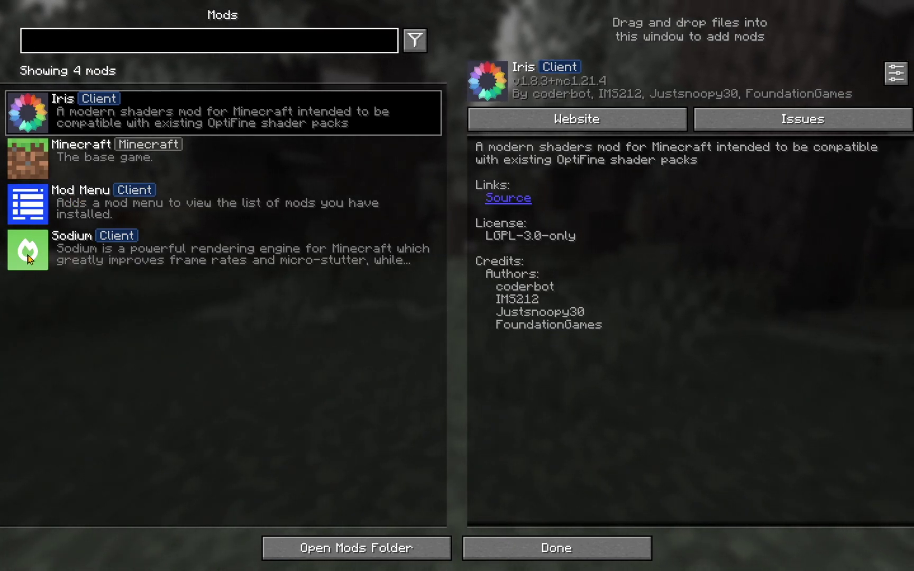
# View Iris's Shader Packs with BSL_v8.4.01.zip still enabled, then return to the Mods list
pyautogui.click(30, 103)
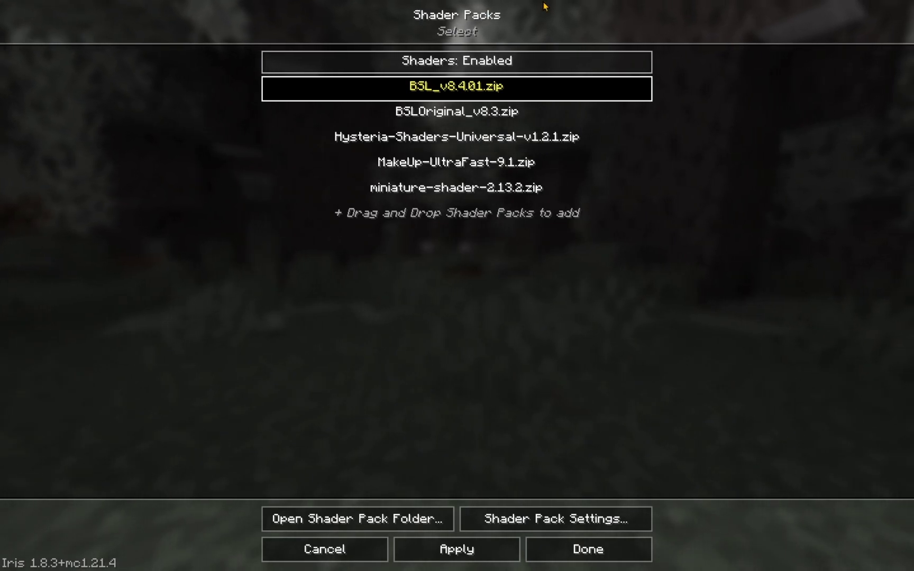
pyautogui.click(623, 547)
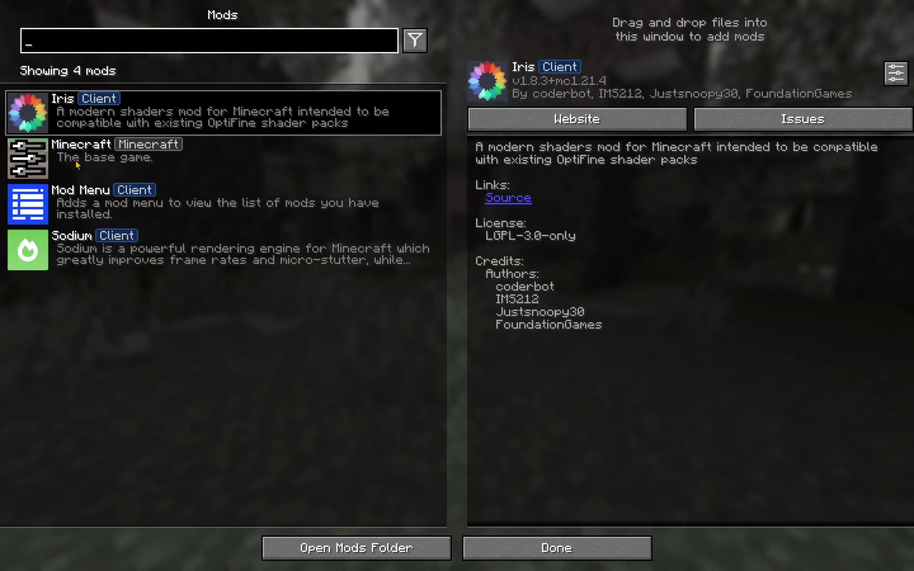
# Load the New World save from Singleplayer
pyautogui.click(587, 551)
pyautogui.click(462, 206)
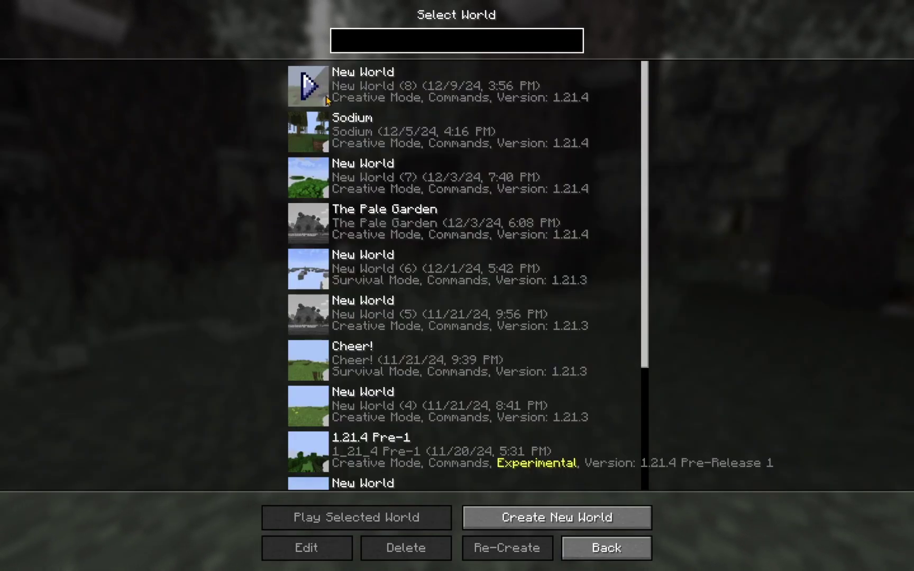
pyautogui.click(326, 101)
# Show the F3 debug overlay, switch to third-person view, and walk backward and forward
pyautogui.press('F3')
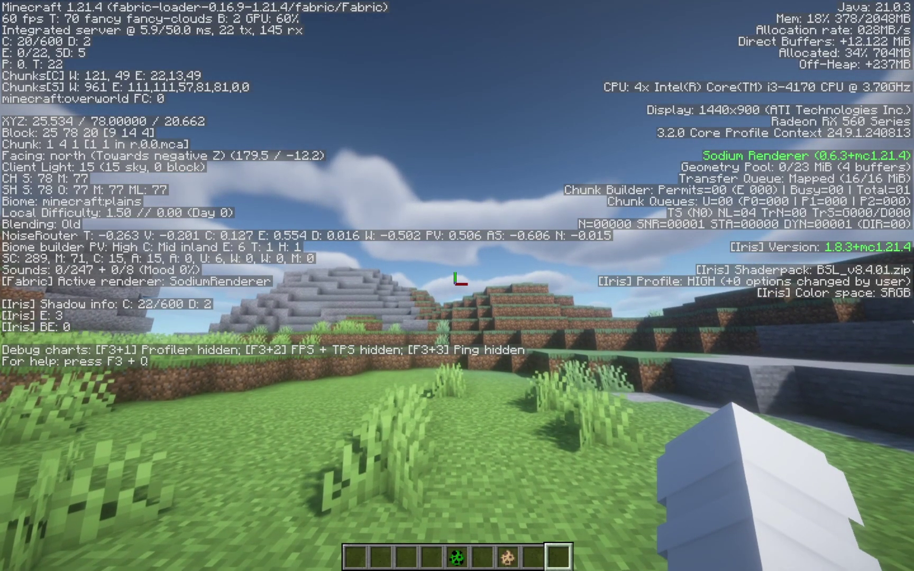
pyautogui.press('F5')
pyautogui.press('F5')
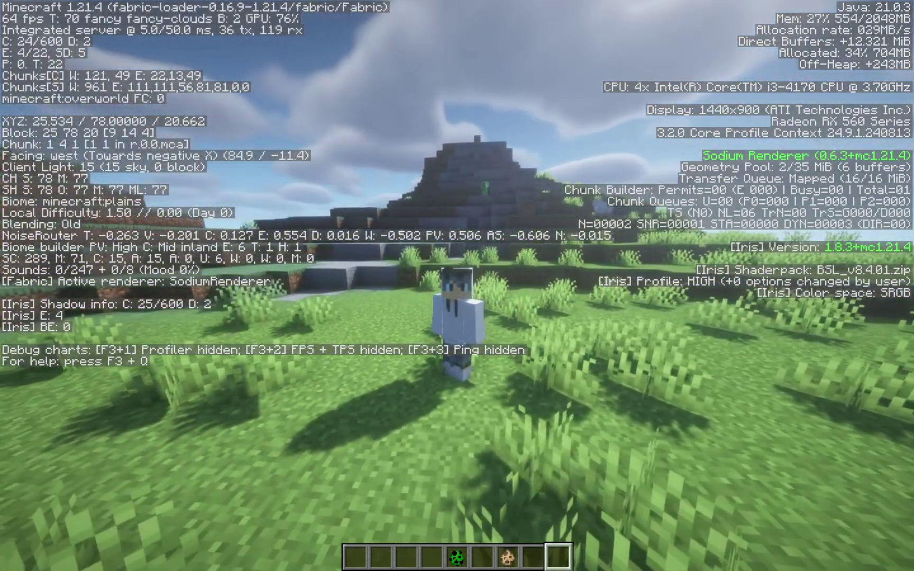
pyautogui.press('s')
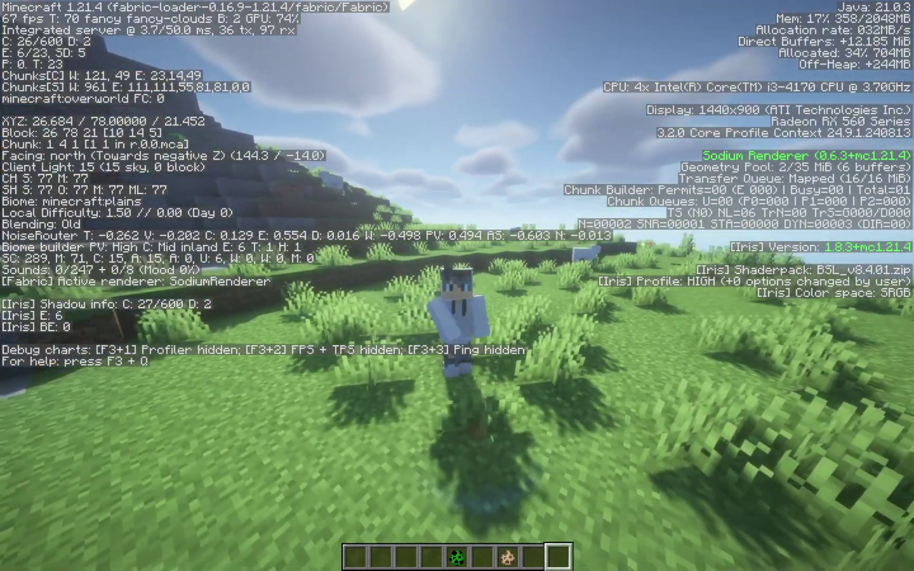
pyautogui.press('w')
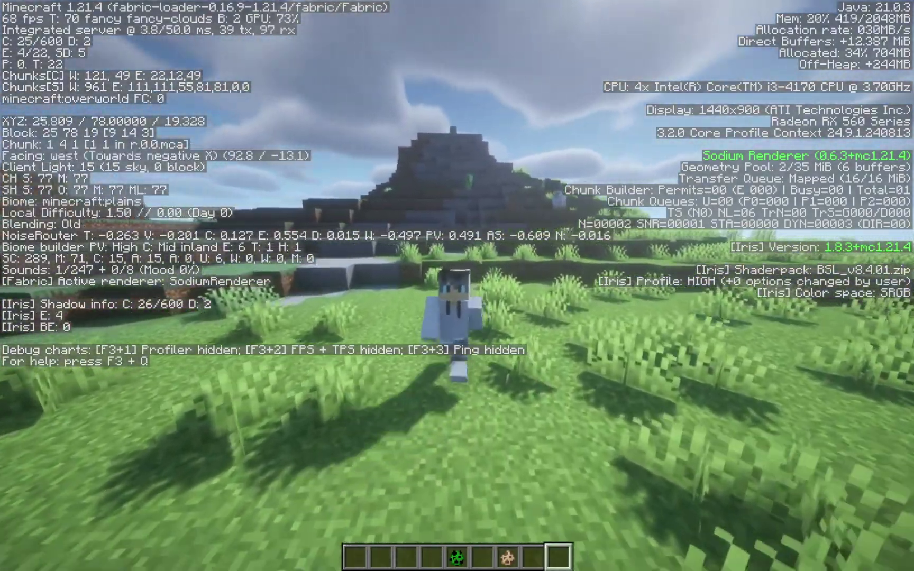